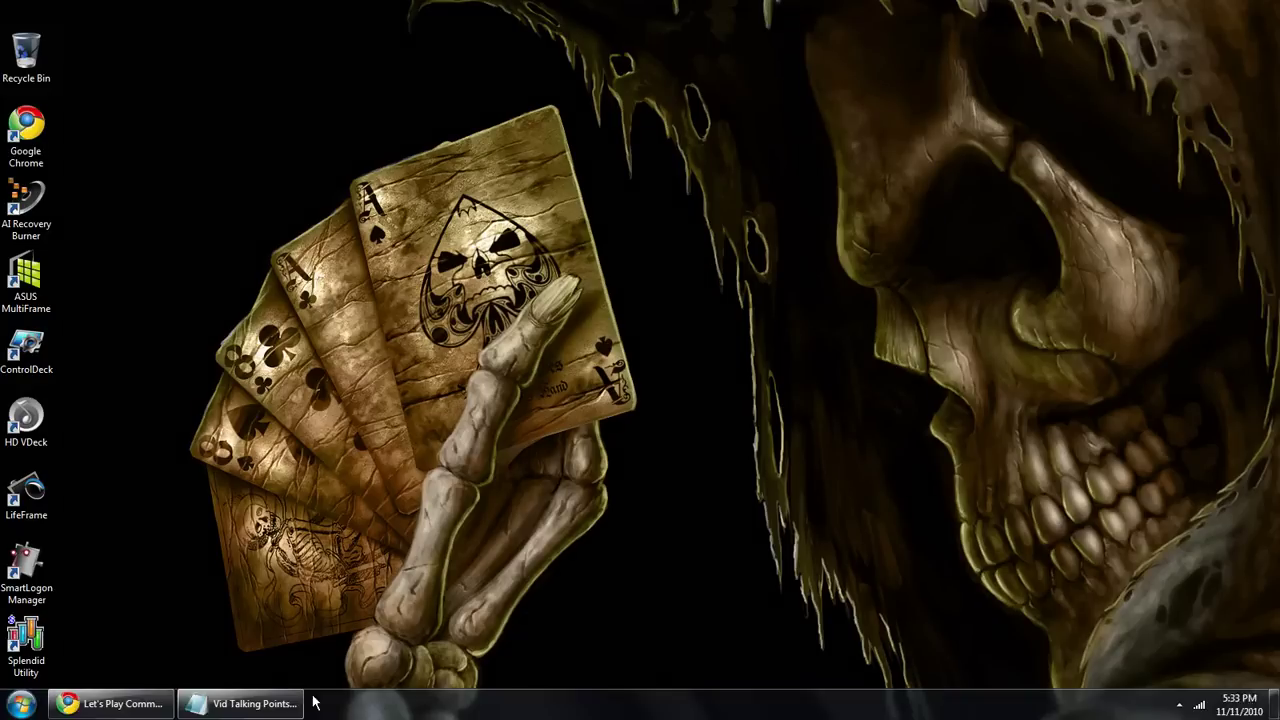
Review the Vid Talking Points notes in Notepad, then bring Chrome to the front.
click(240, 703)
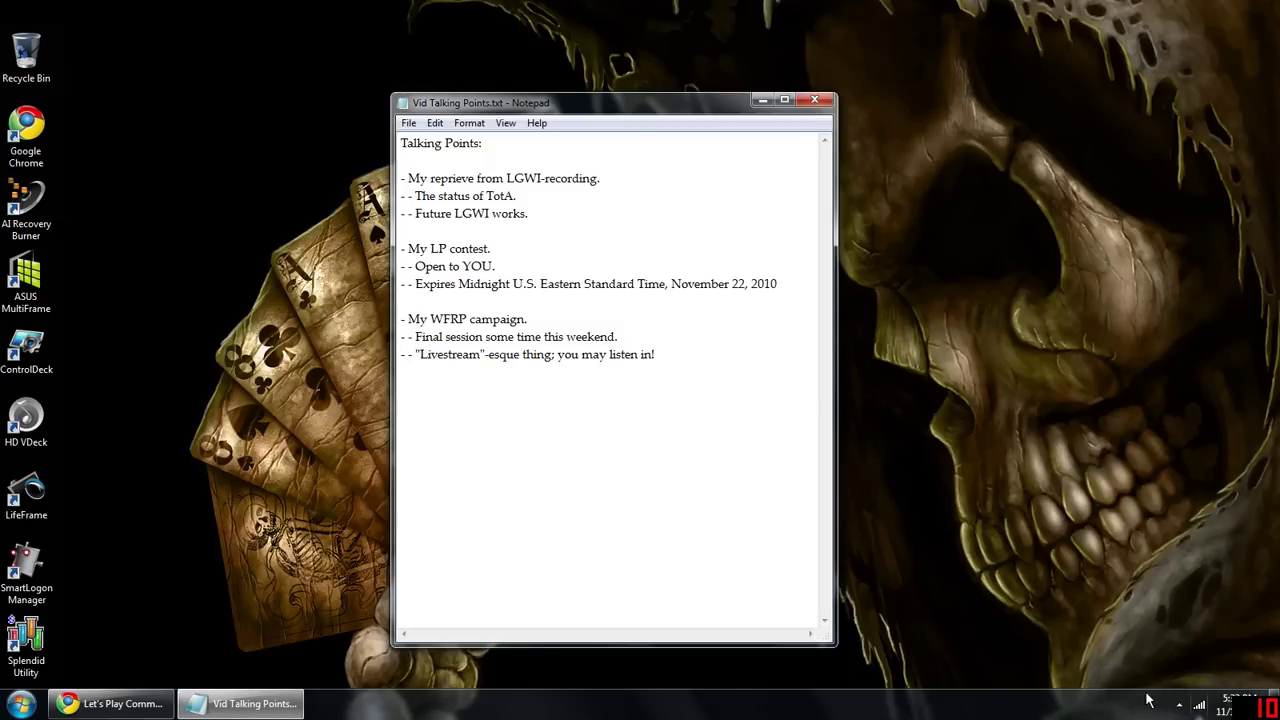
click(1120, 700)
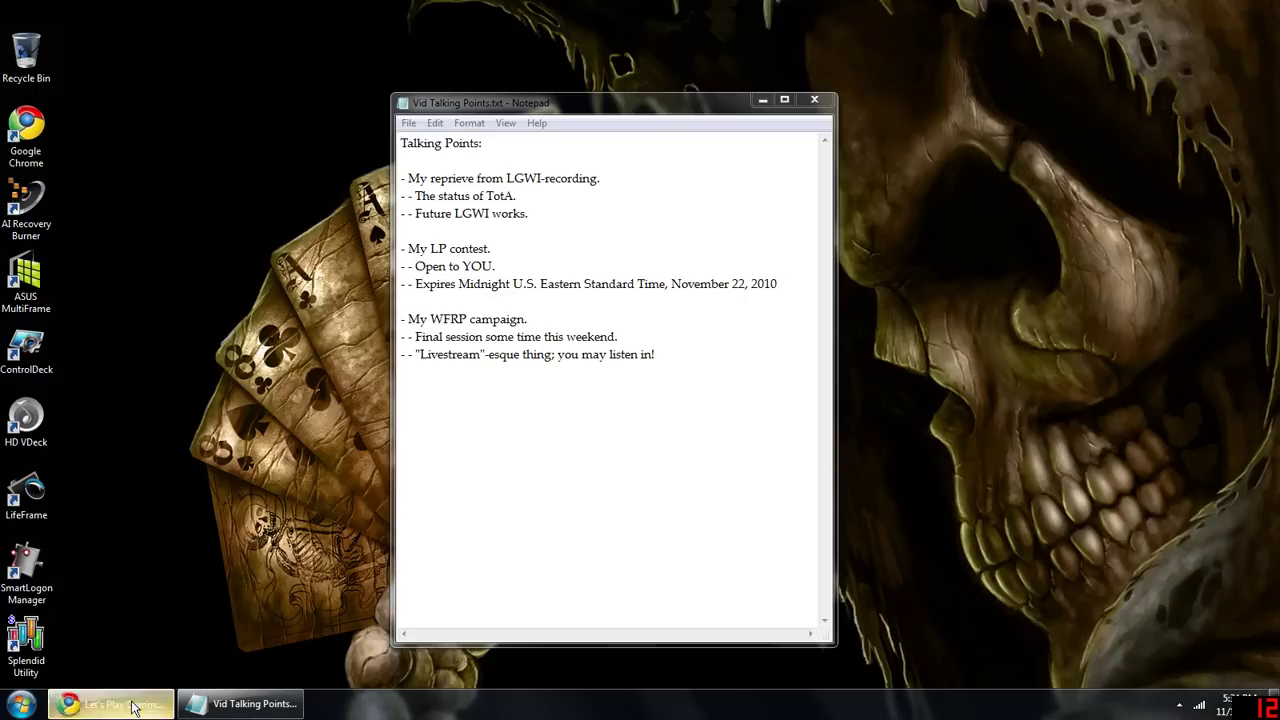
click(80, 705)
Switch from the forum tab to the YouTube channel tab.
click(240, 10)
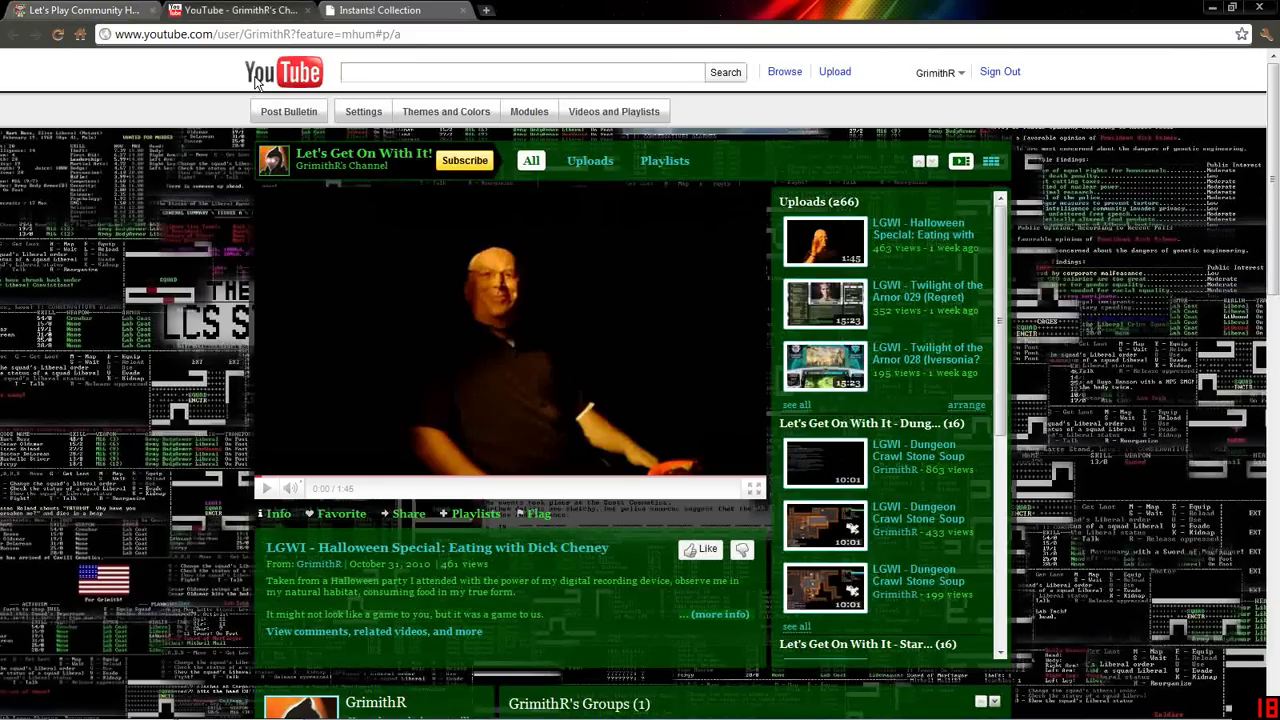
scroll(180, 172, down, 4)
scroll(178, 172, down, 5)
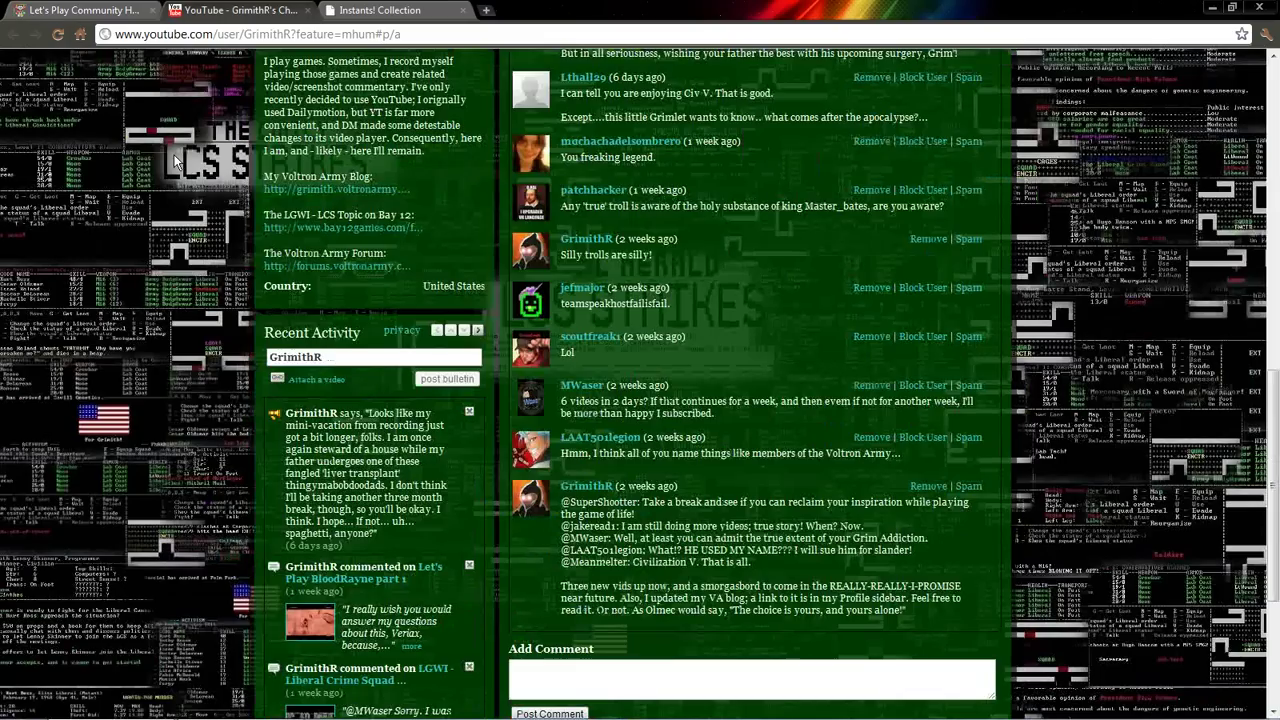
scroll(175, 160, down, 2)
scroll(175, 160, up, 8)
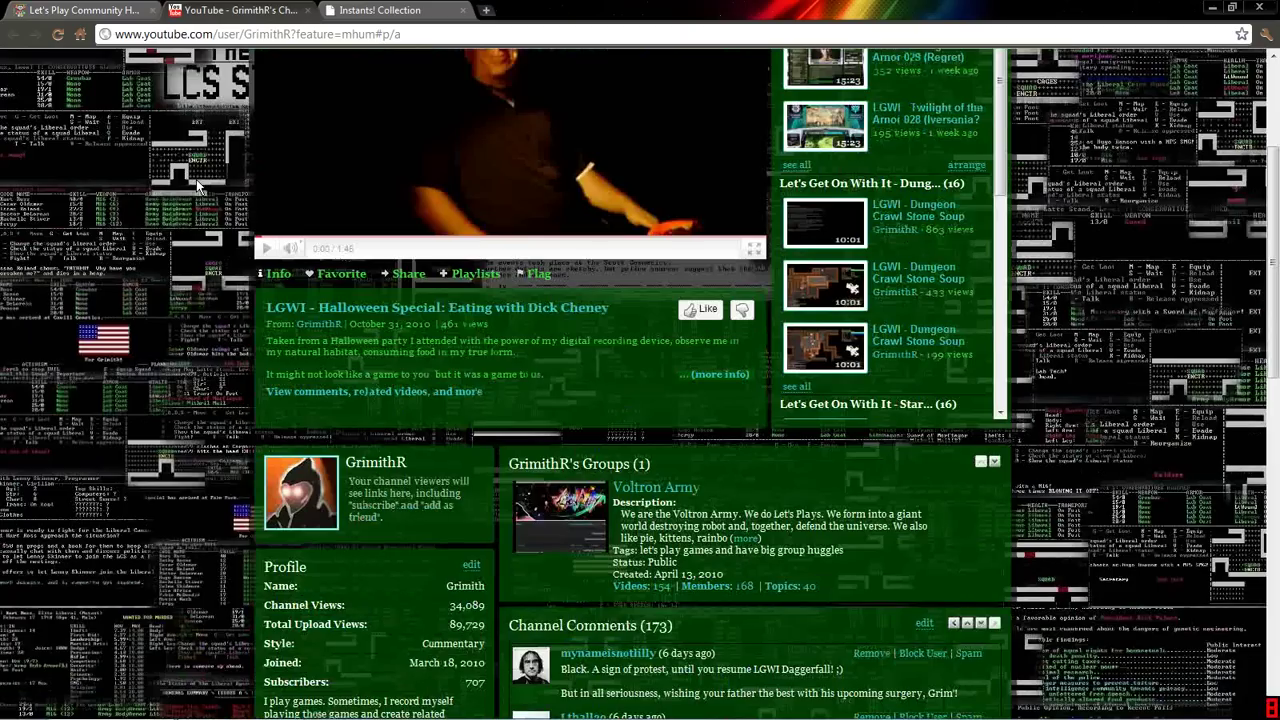
scroll(196, 179, up, 5)
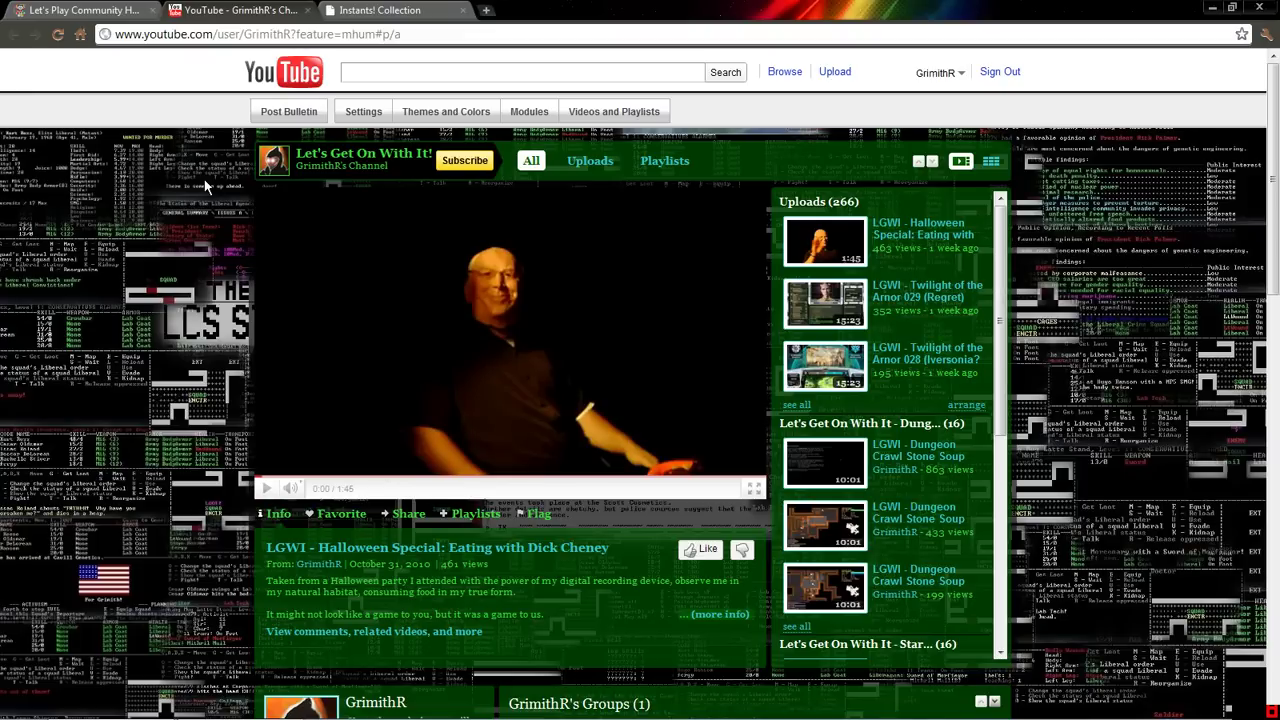
scroll(204, 179, down, 1)
scroll(210, 200, up, 1)
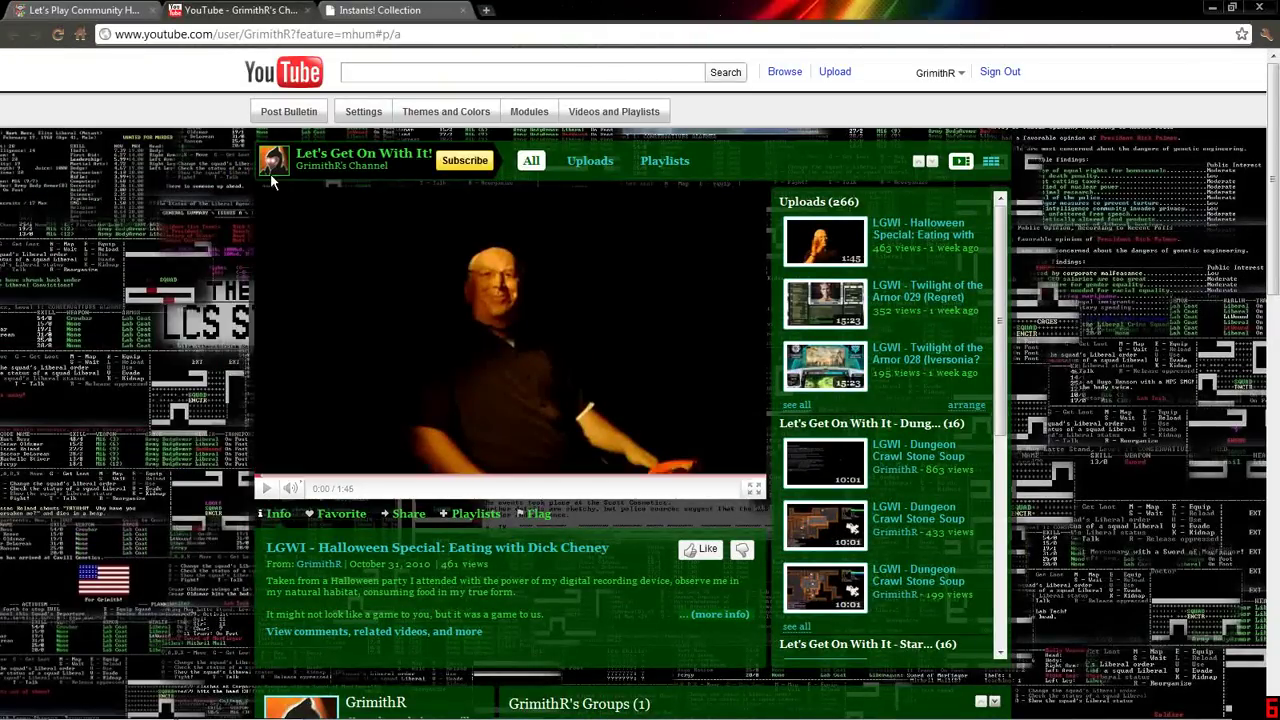
scroll(270, 174, down, 6)
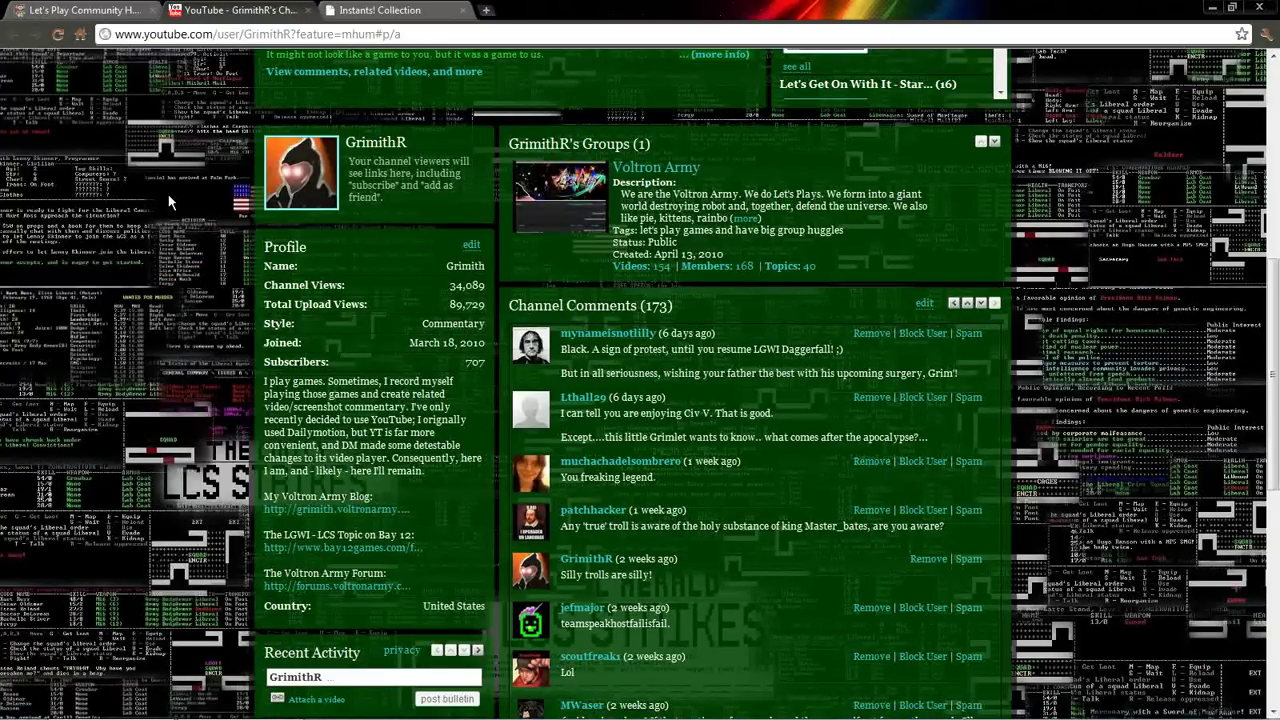
scroll(168, 194, down, 6)
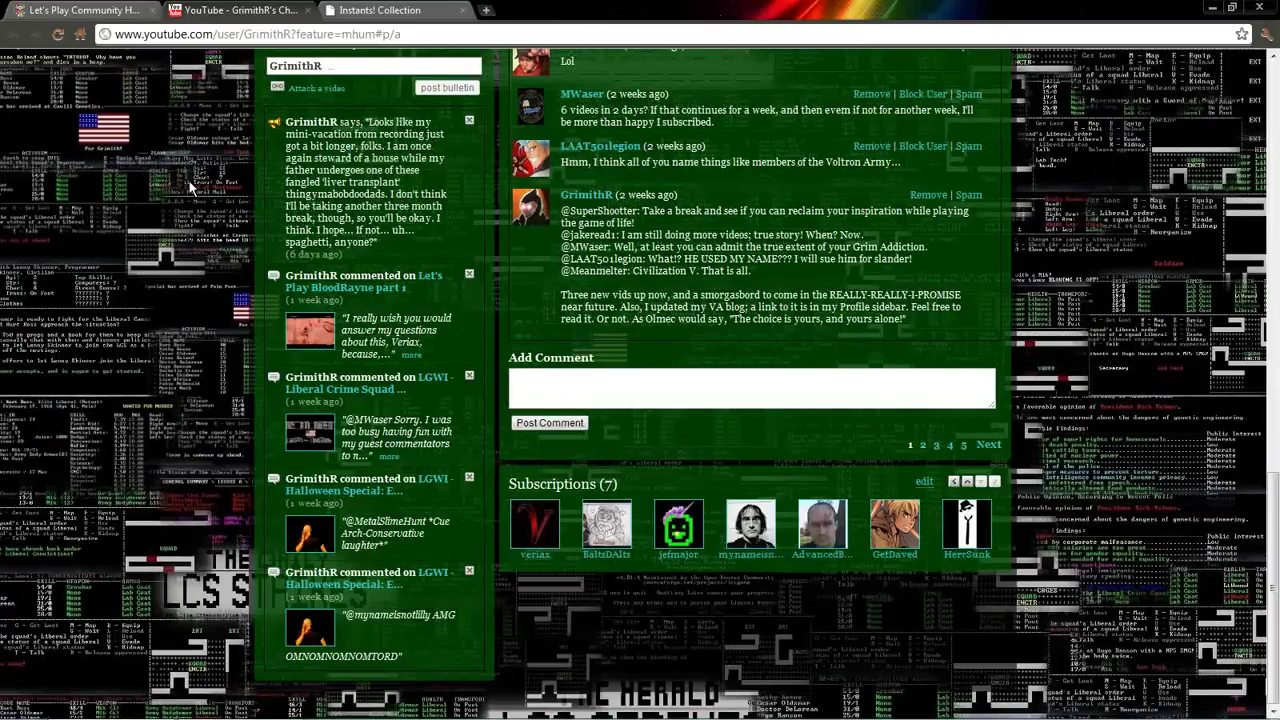
scroll(190, 185, up, 3)
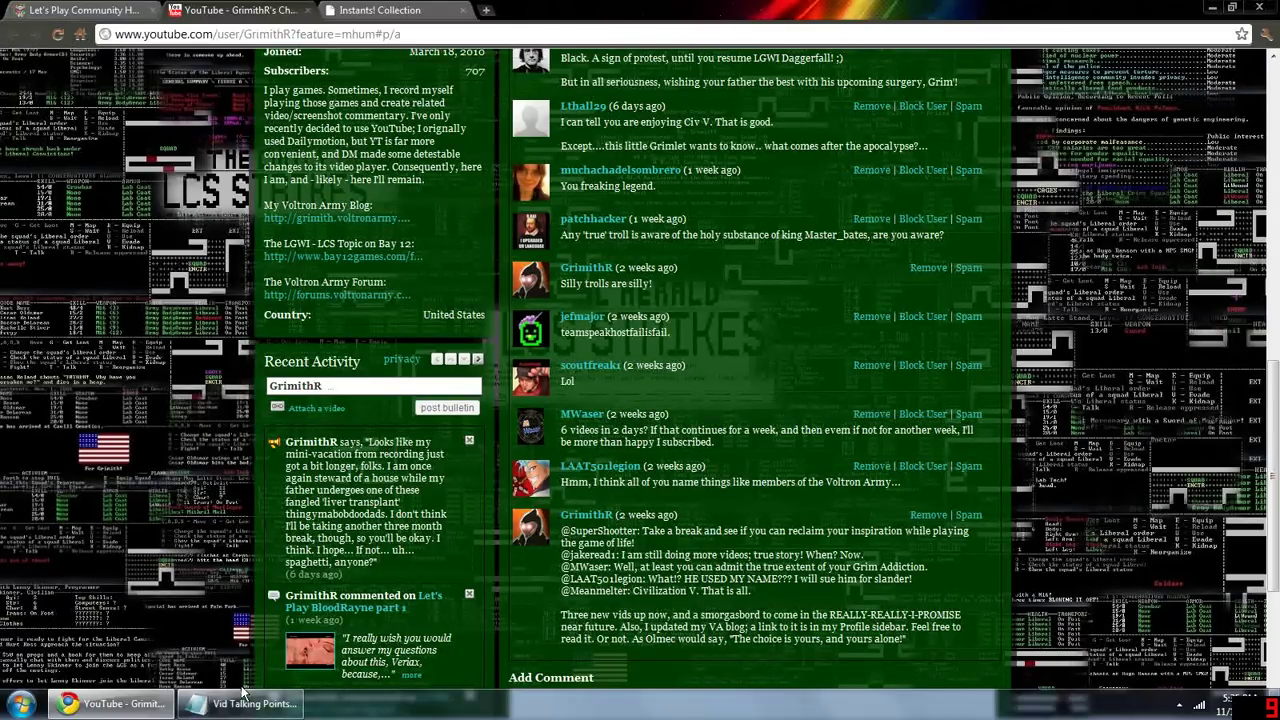
Check the Vid Talking Points notes again, then hide them behind the channel page.
click(243, 703)
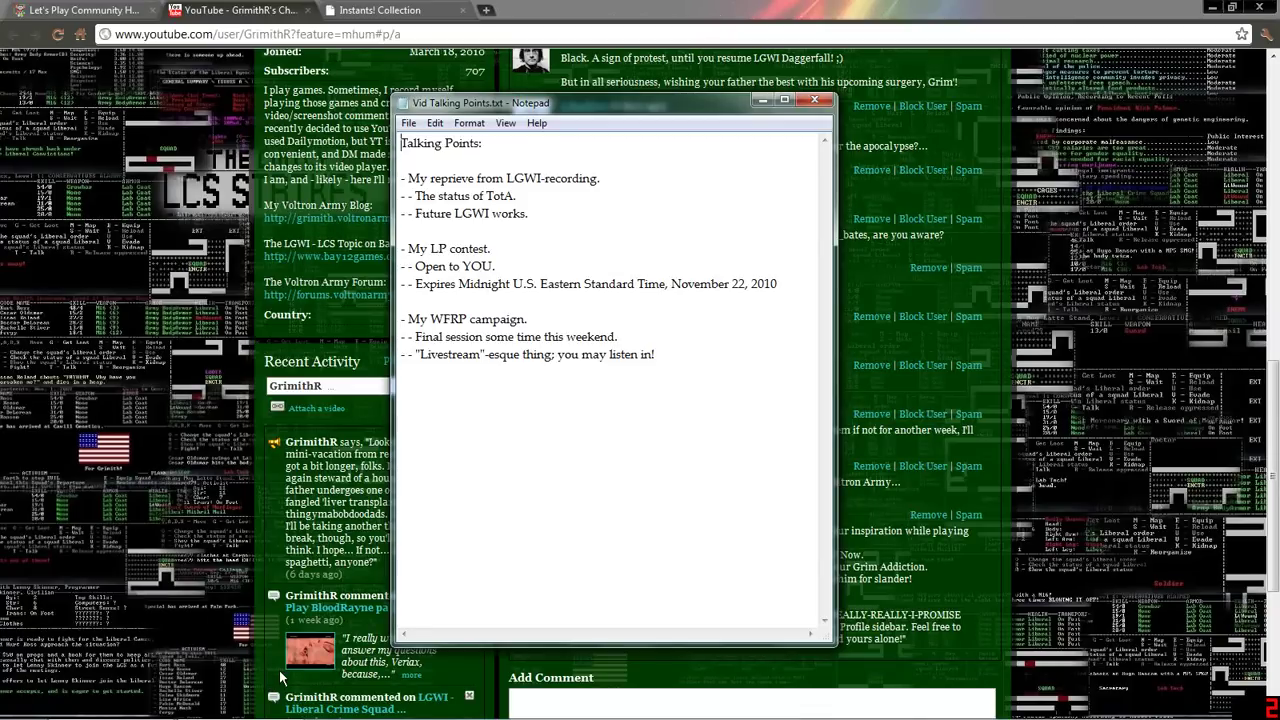
click(212, 506)
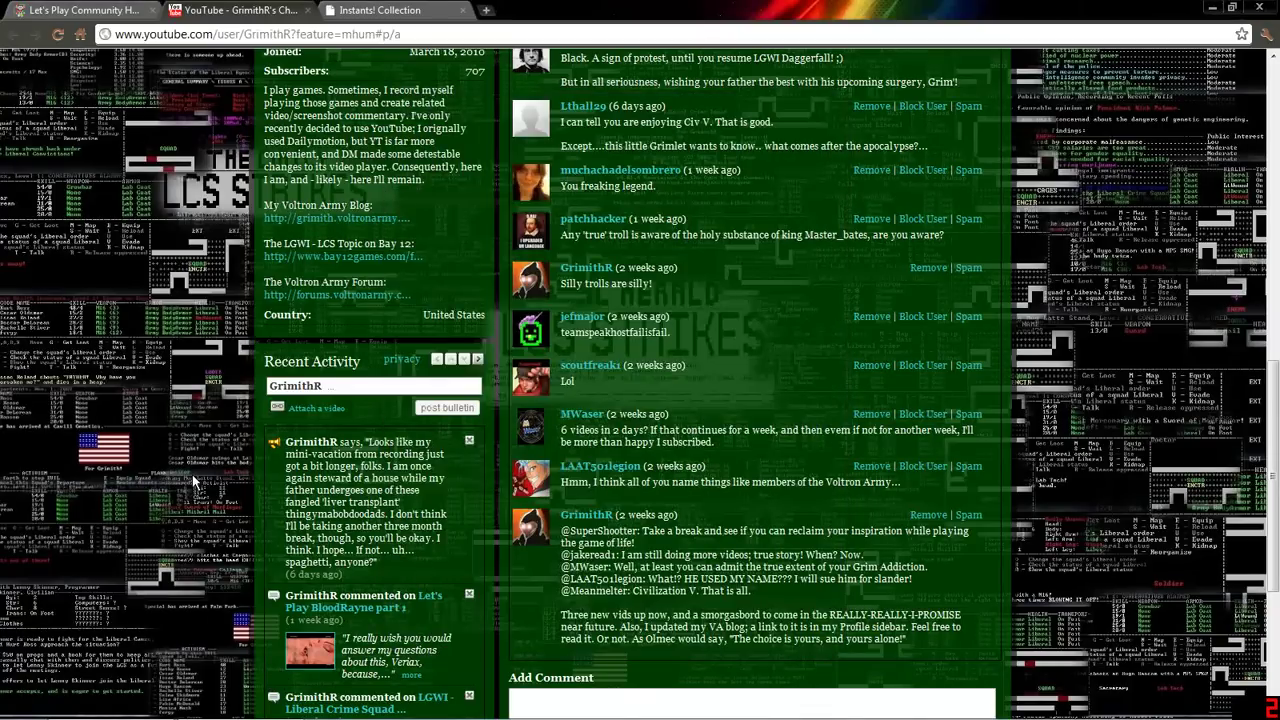
scroll(192, 474, up, 5)
scroll(219, 531, up, 5)
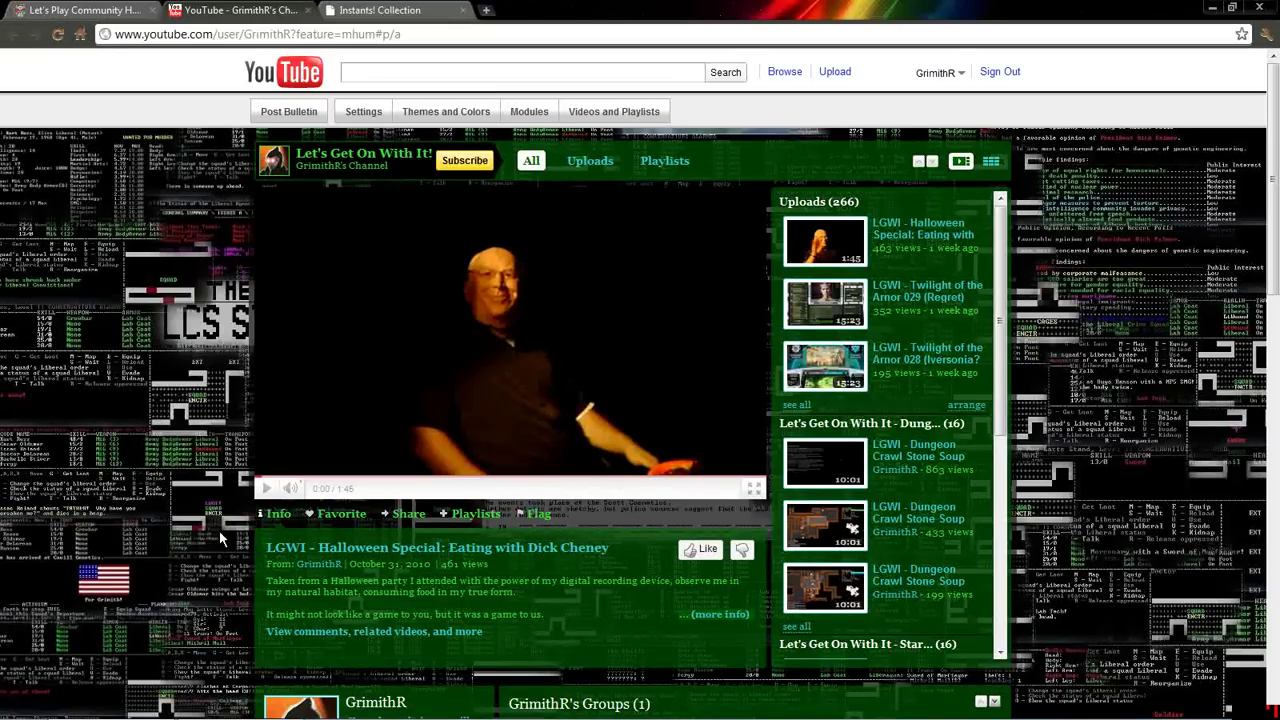
click(240, 704)
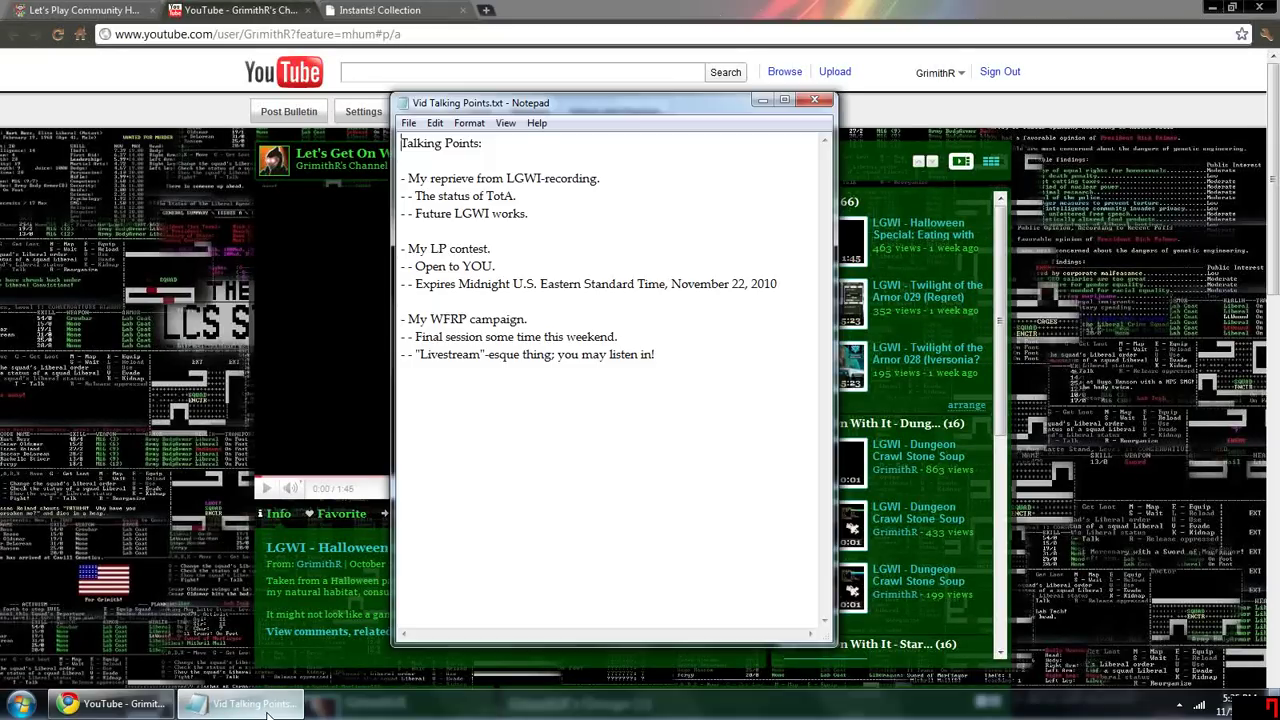
click(240, 704)
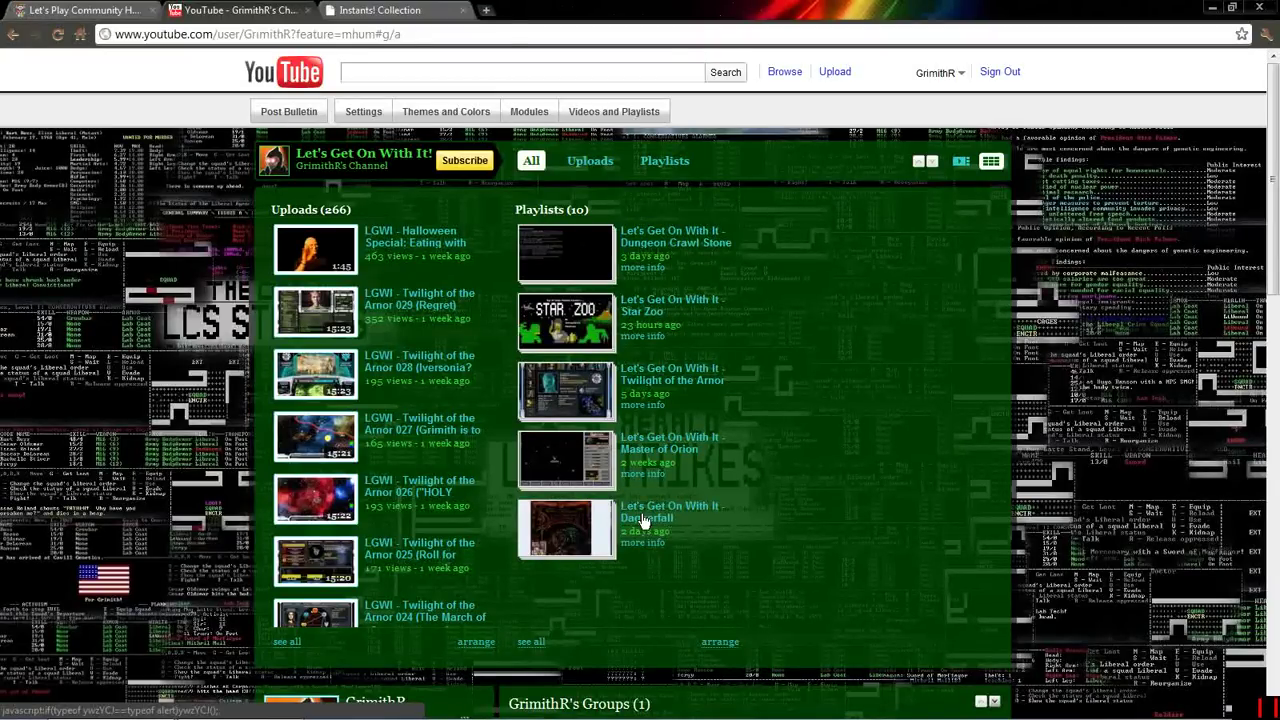
Open the Let's Get On With It - Daggerfall playlist from the Playlists column.
click(644, 518)
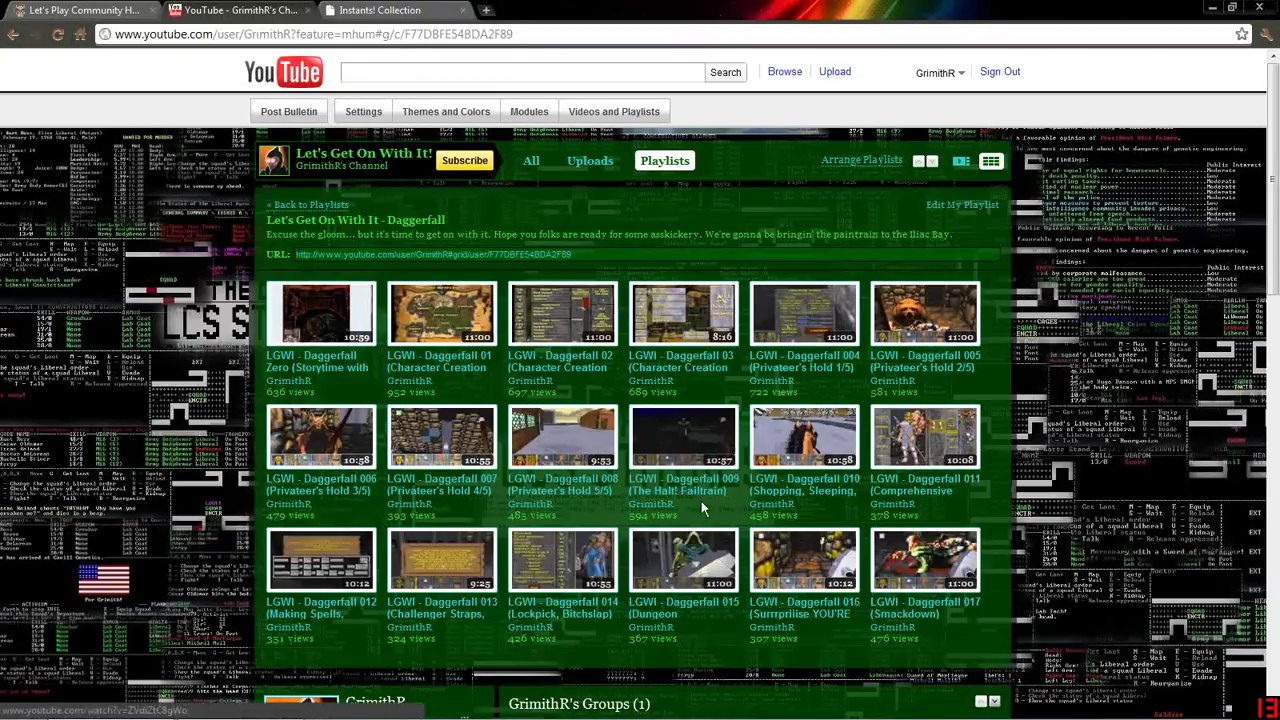
scroll(718, 507, down, 2)
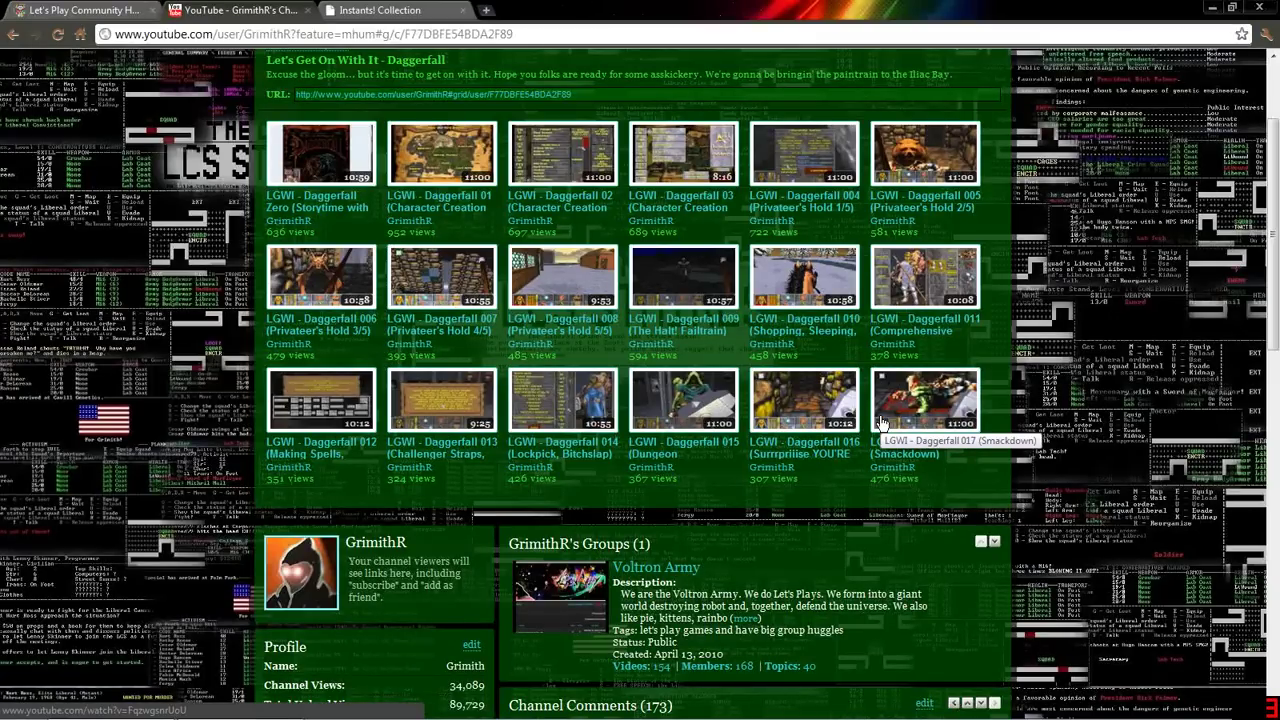
scroll(1034, 501, up, 2)
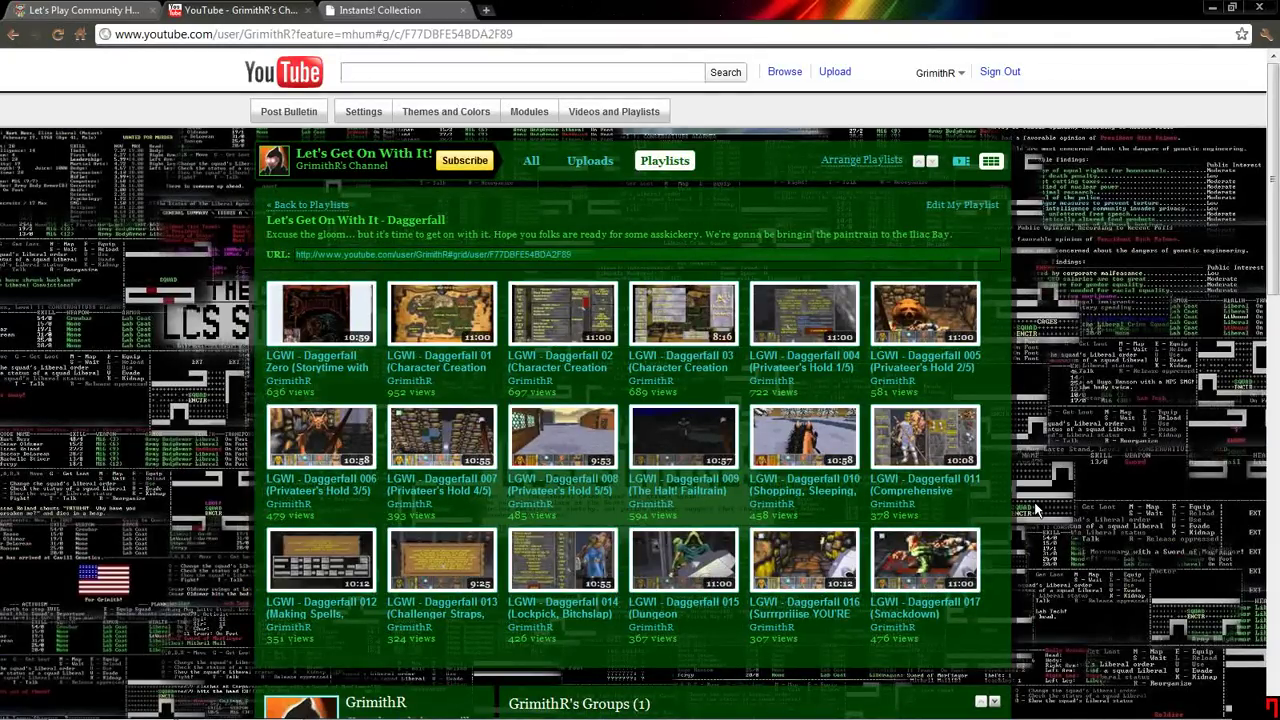
scroll(1036, 510, down, 1)
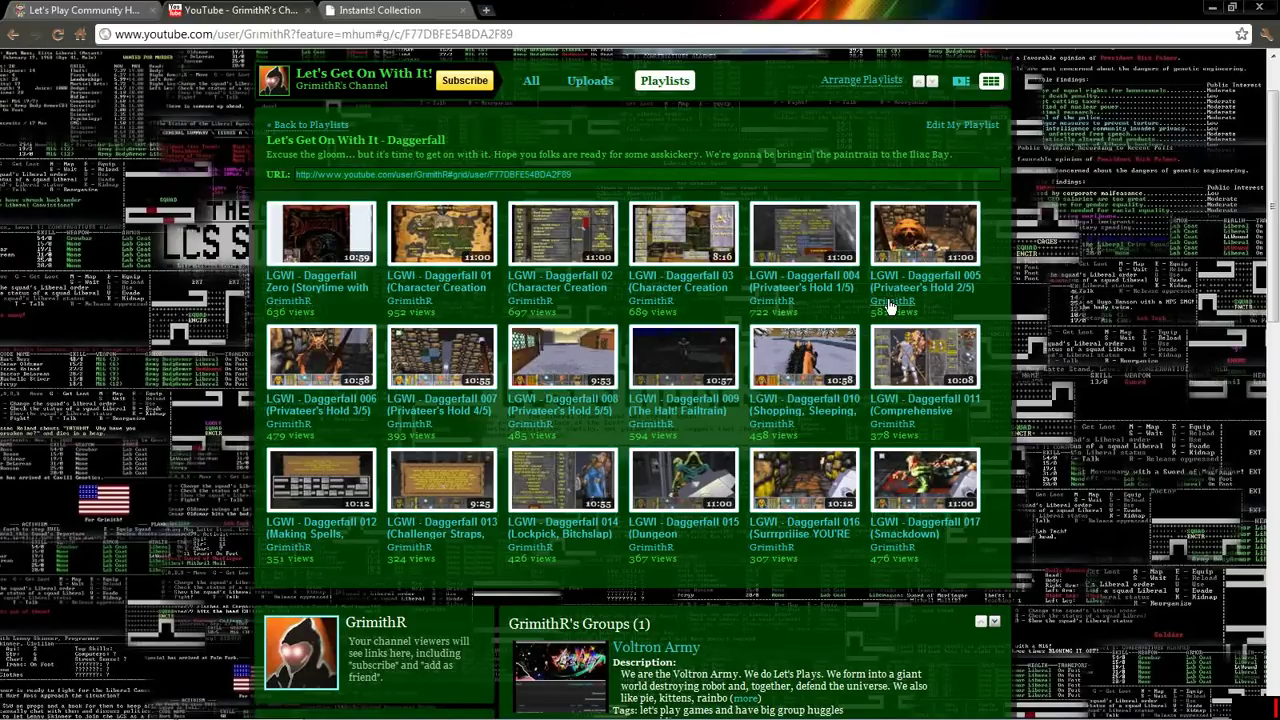
Return to the full list of ten playlists and briefly consult the talking points.
click(337, 128)
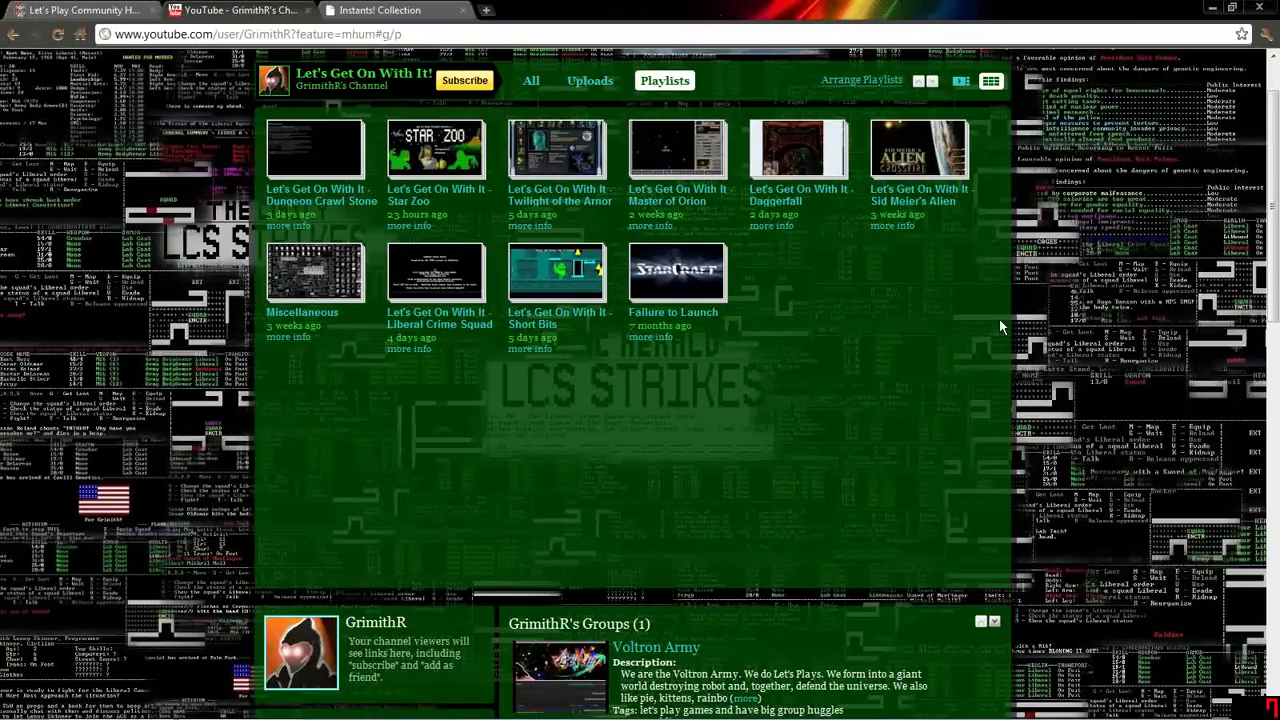
scroll(1040, 327, down, 4)
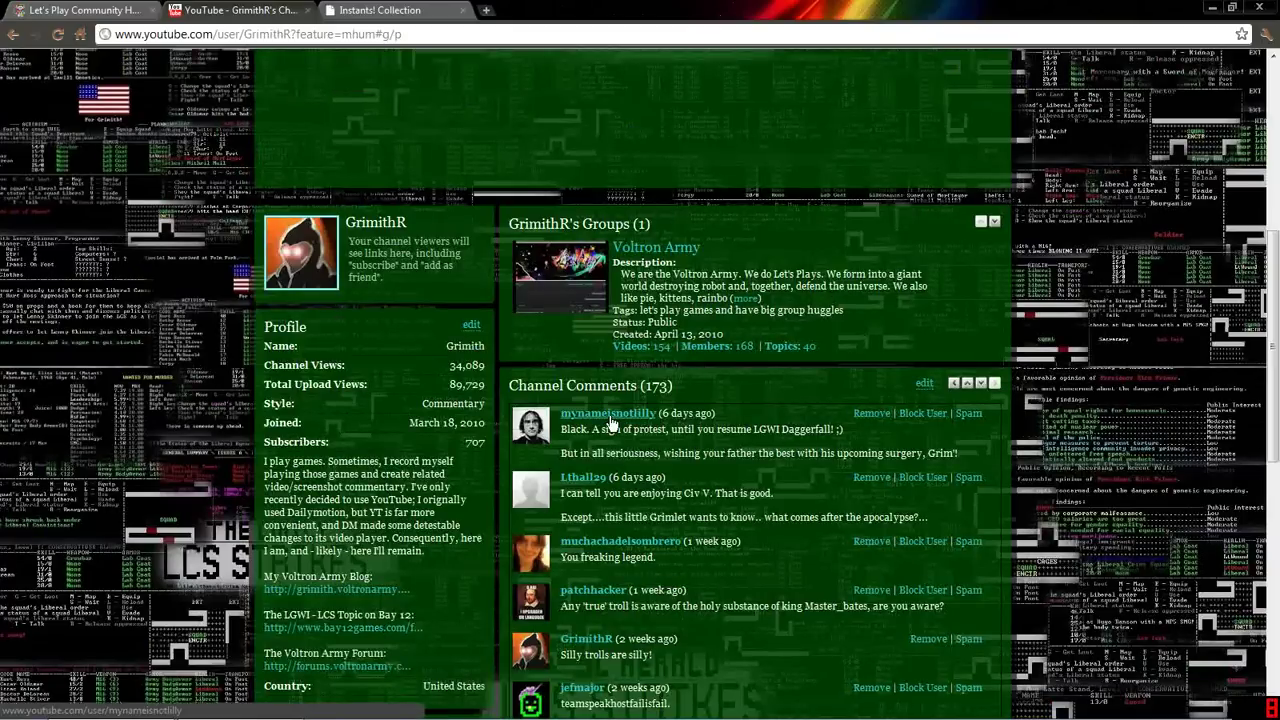
scroll(925, 420, up, 3)
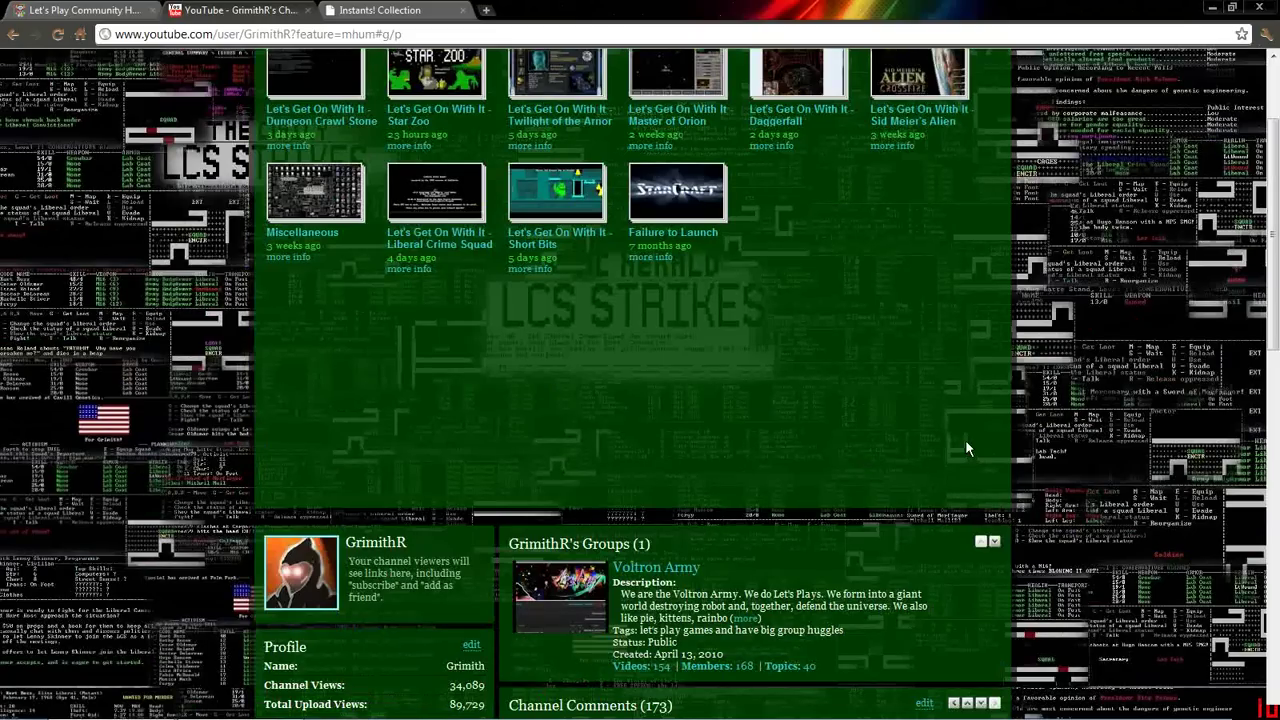
scroll(965, 439, up, 3)
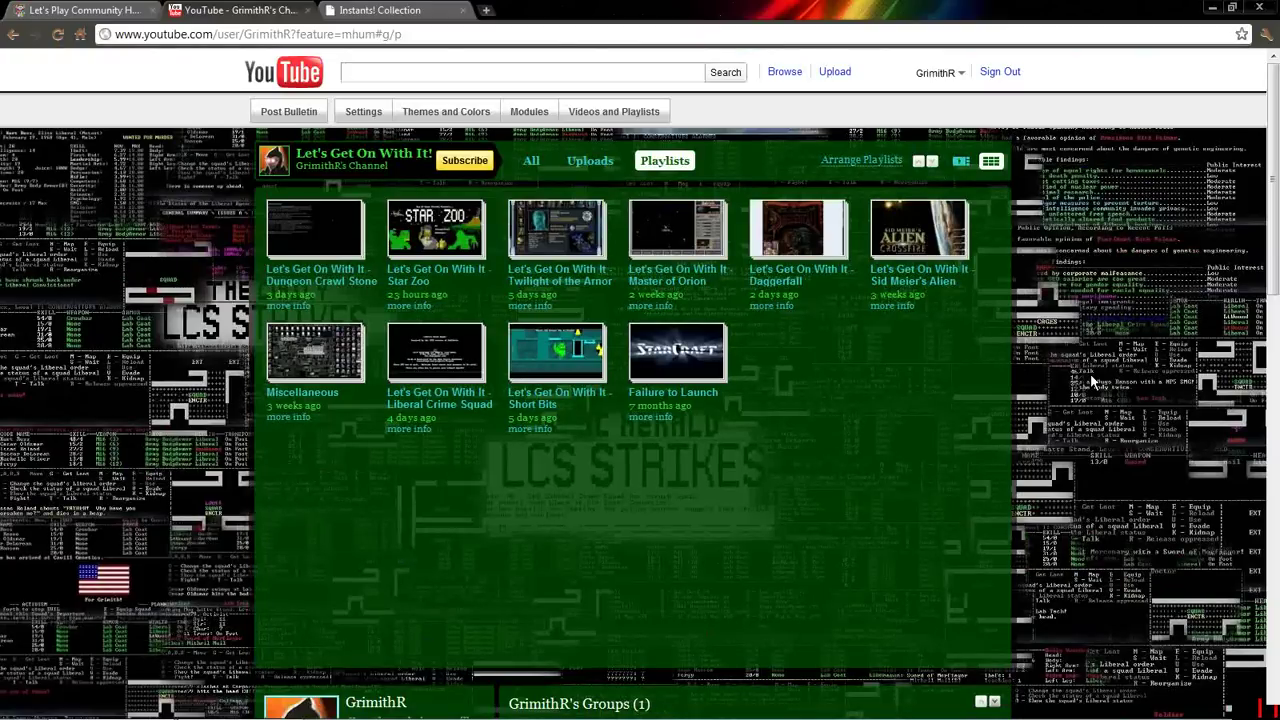
scroll(1090, 380, down, 3)
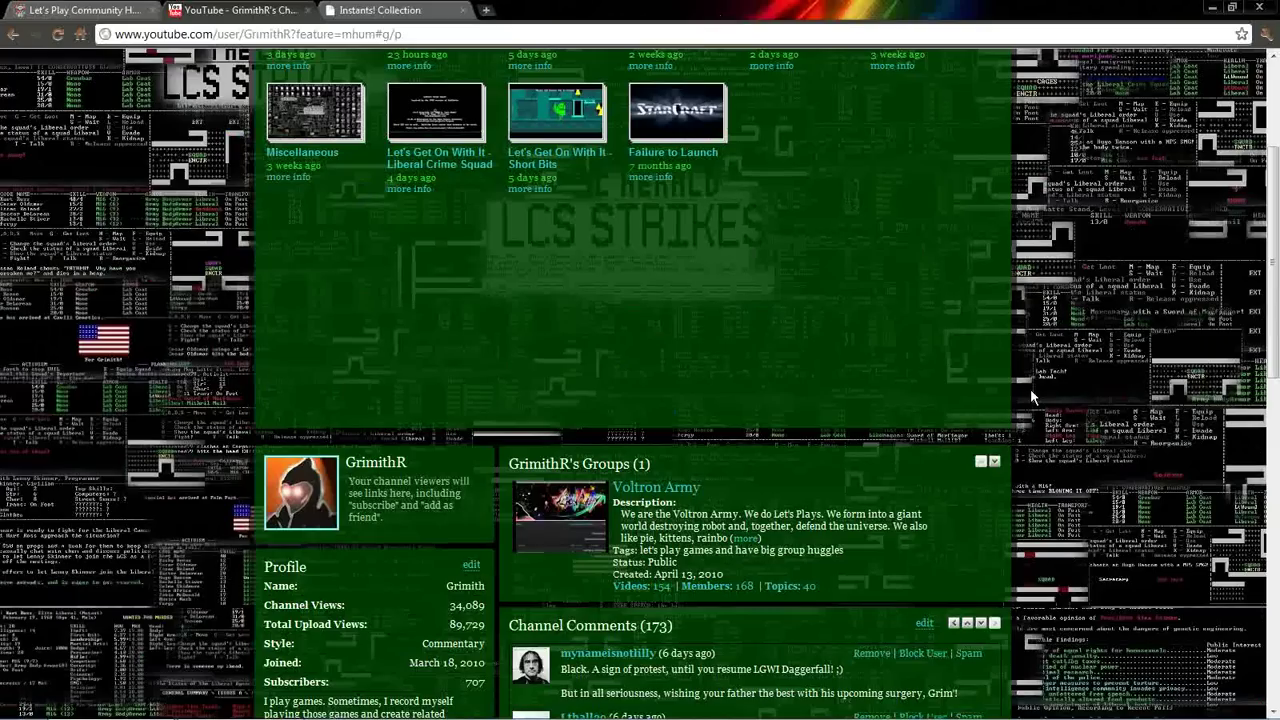
scroll(1030, 388, down, 6)
scroll(1044, 388, down, 3)
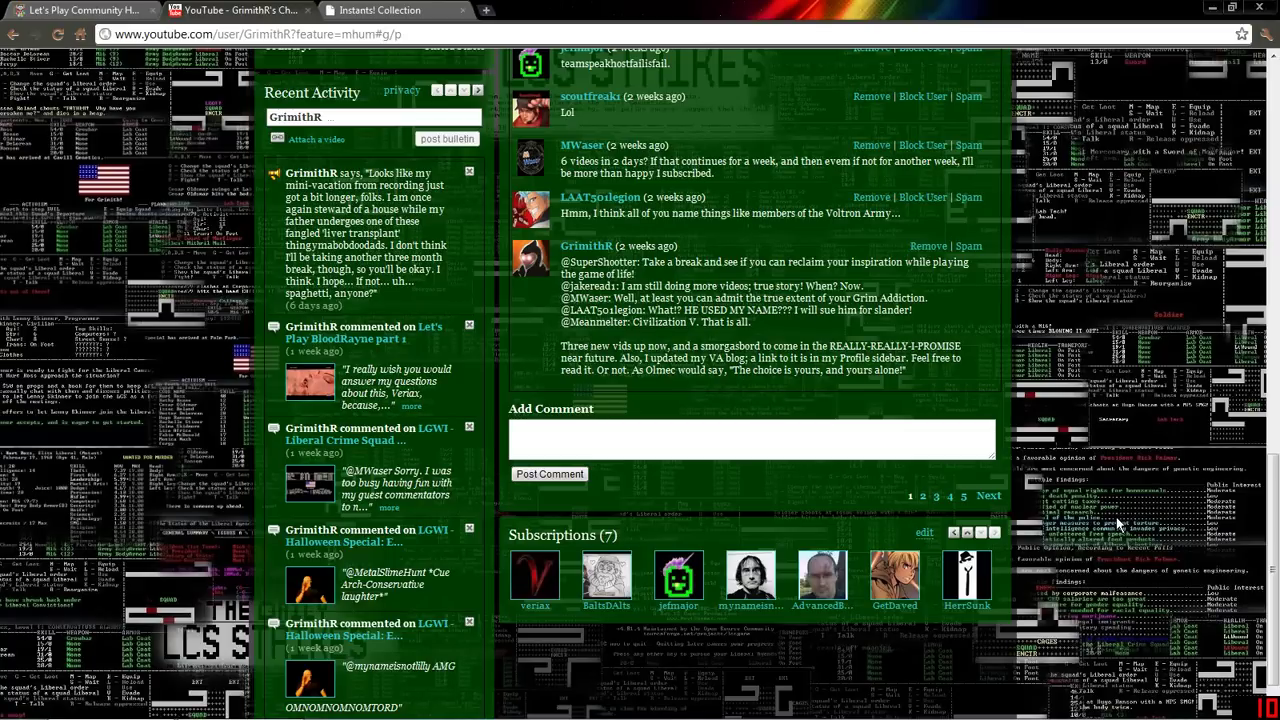
scroll(1118, 524, up, 8)
scroll(1083, 552, up, 8)
scroll(1083, 552, down, 1)
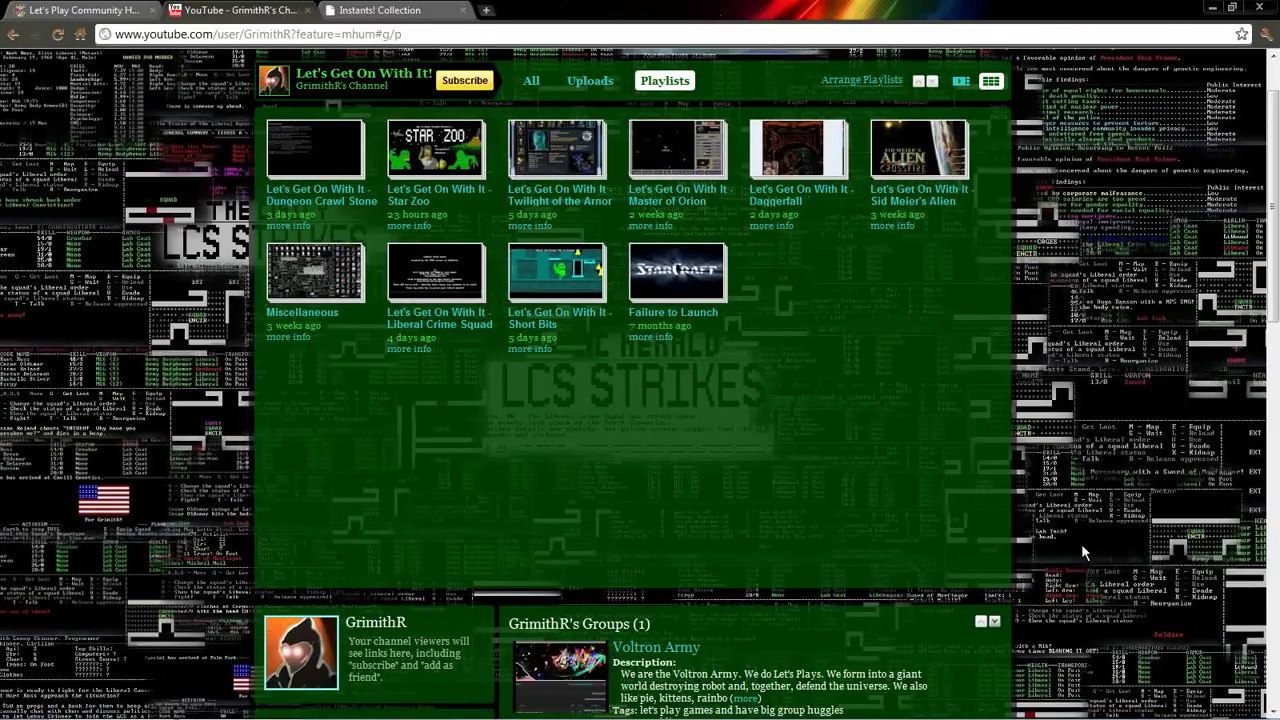
scroll(1081, 543, down, 1)
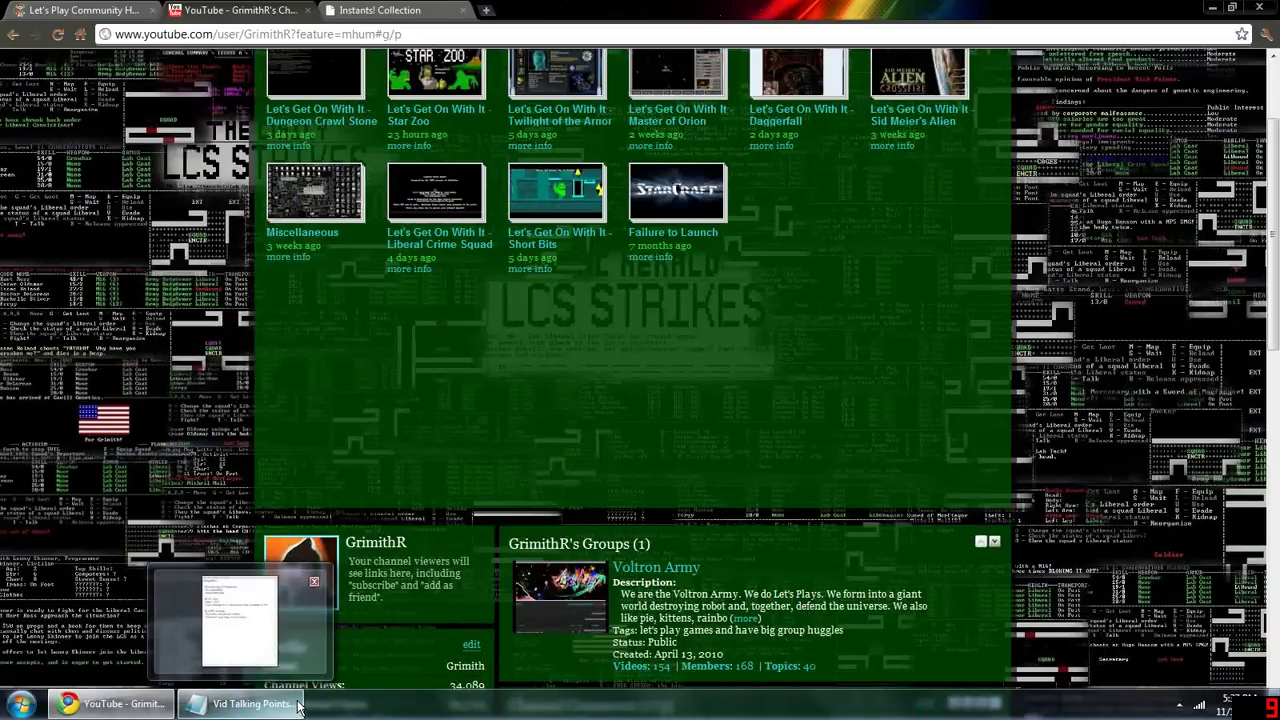
click(250, 704)
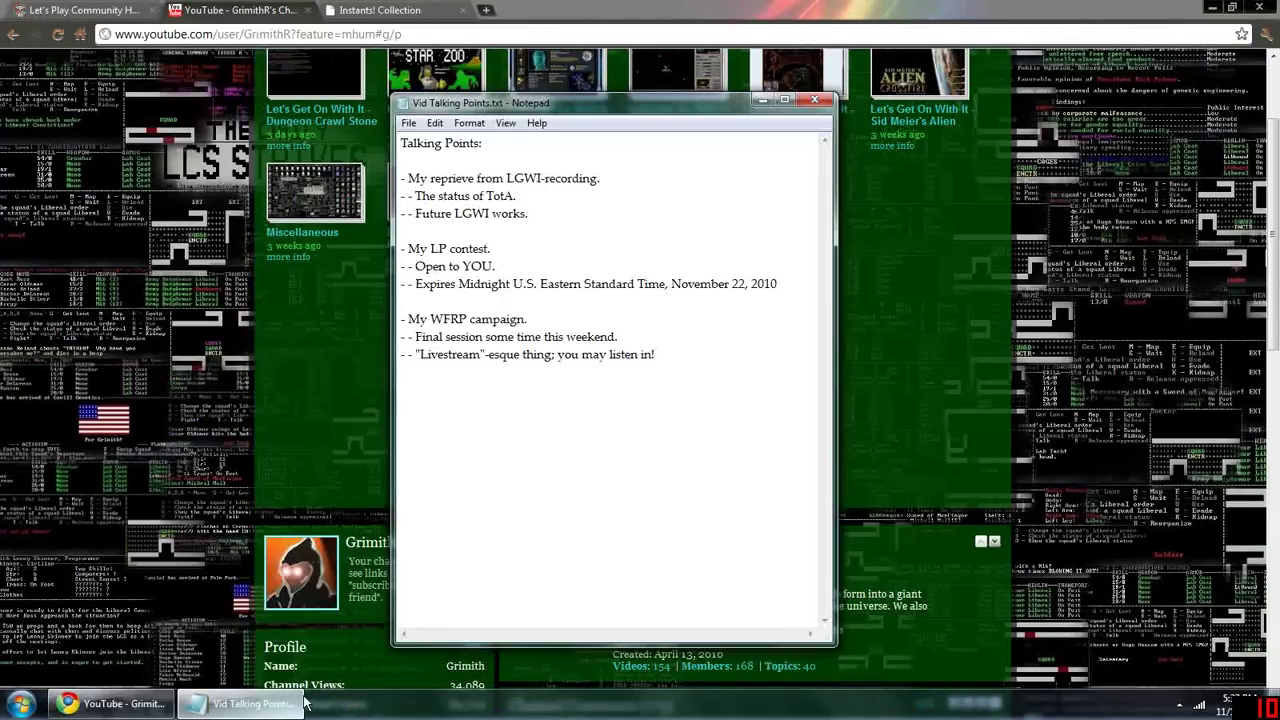
click(245, 334)
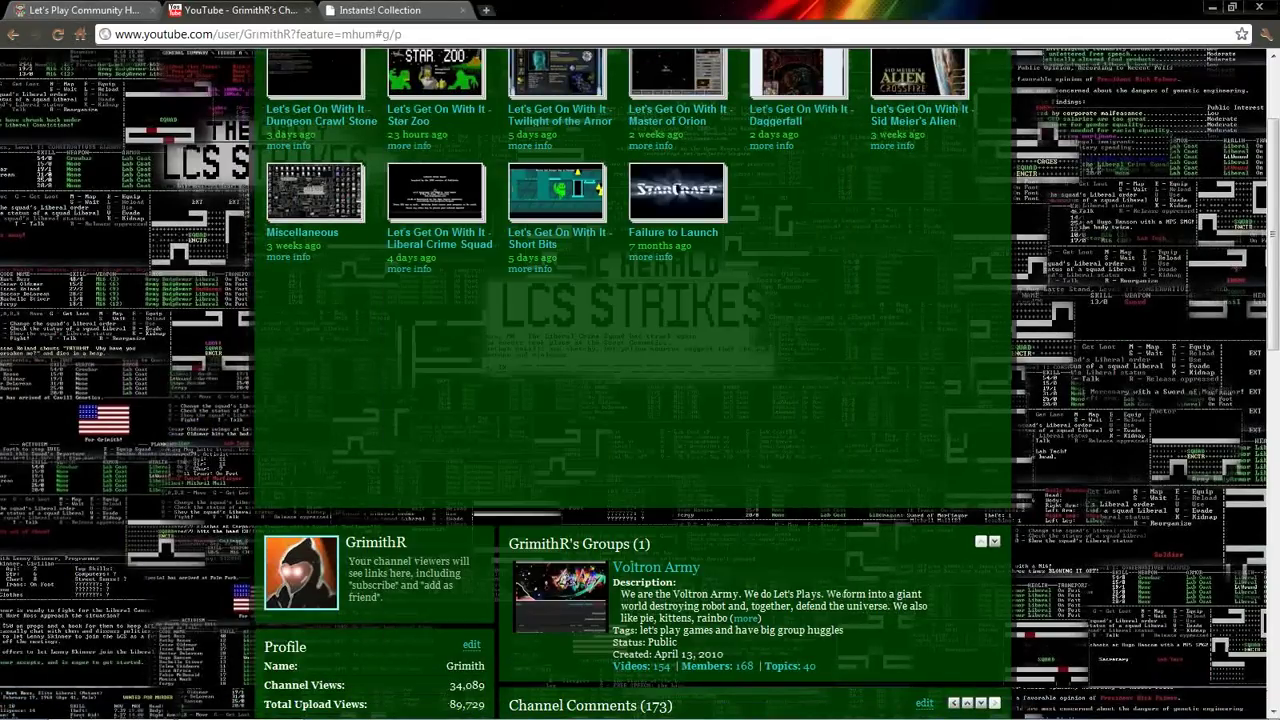
scroll(133, 302, up, 3)
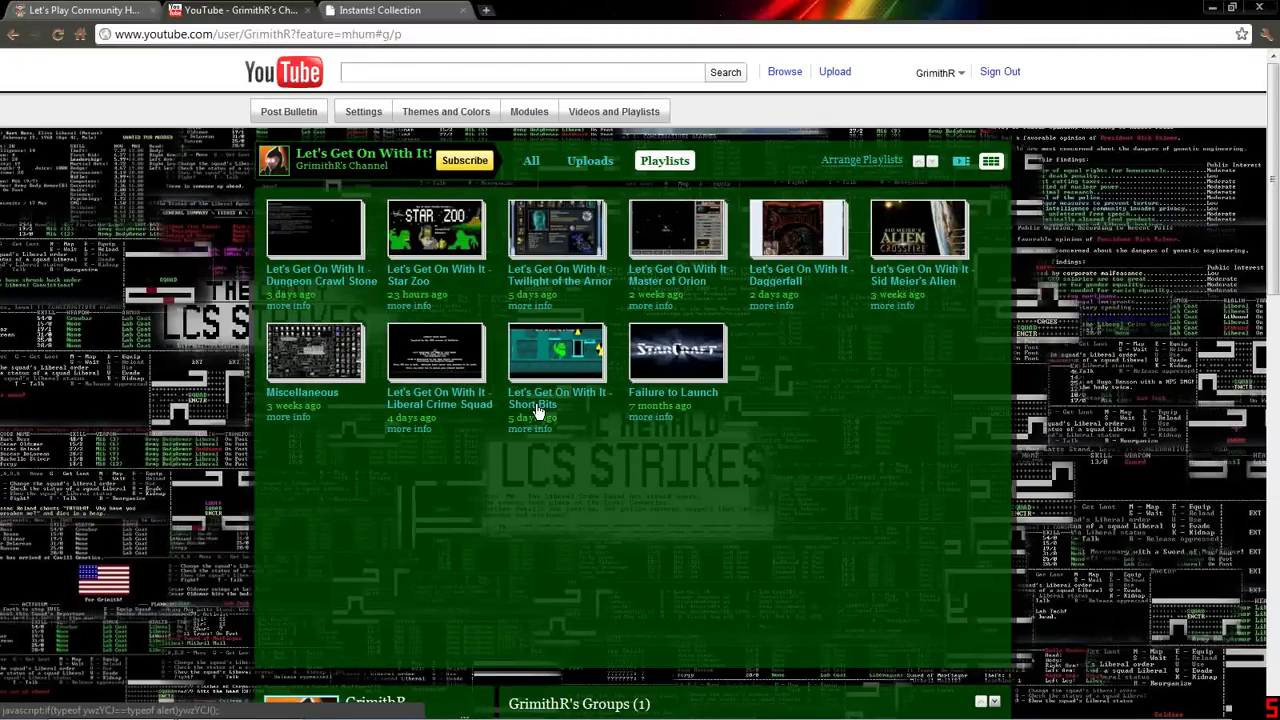
click(240, 704)
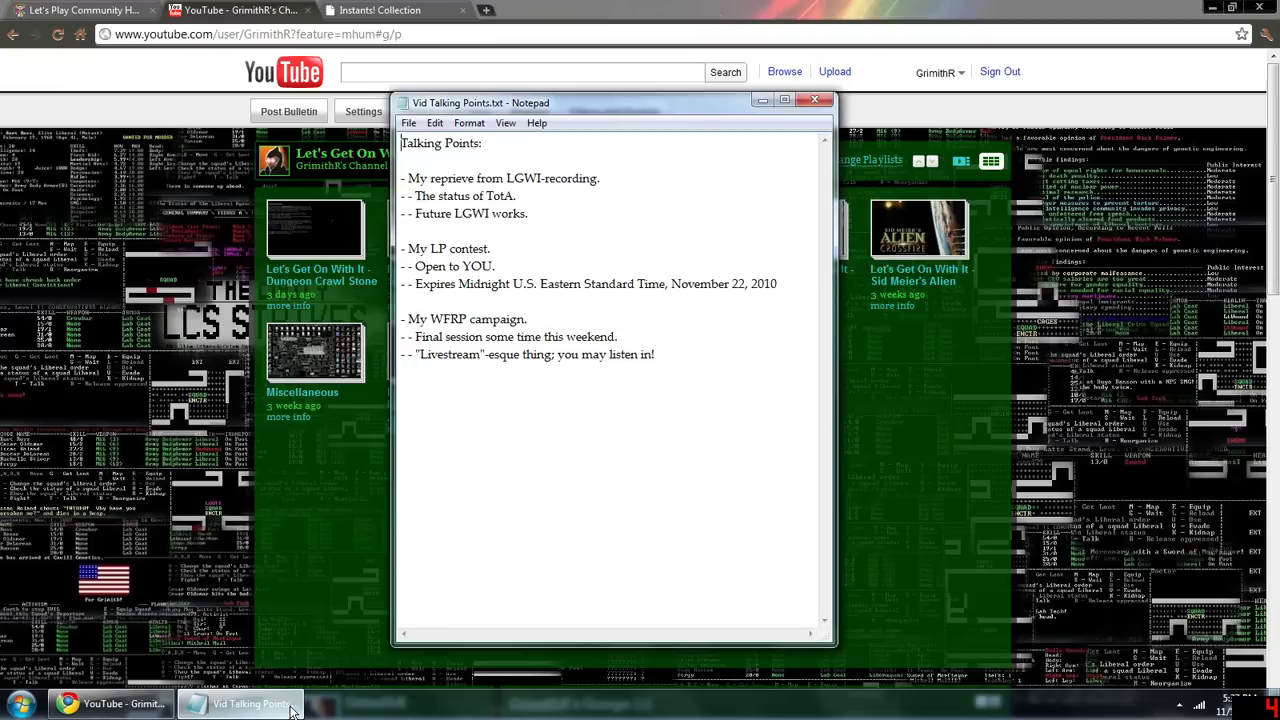
click(240, 704)
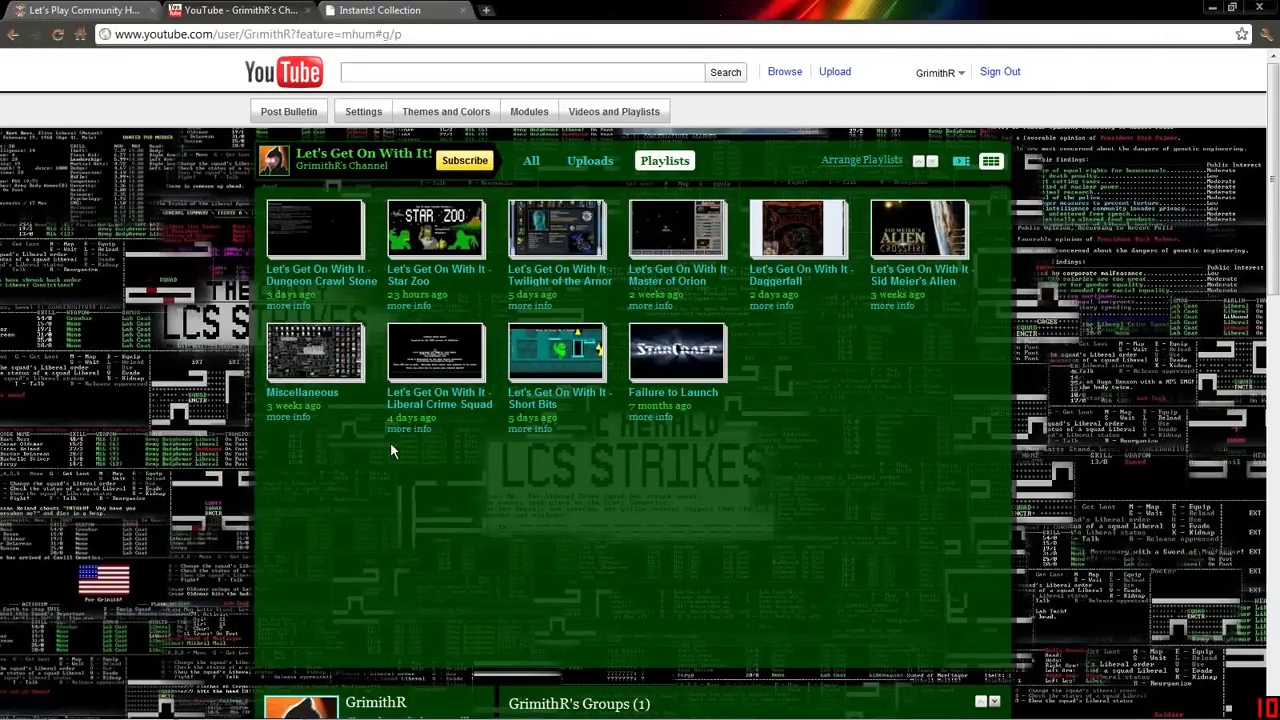
click(240, 703)
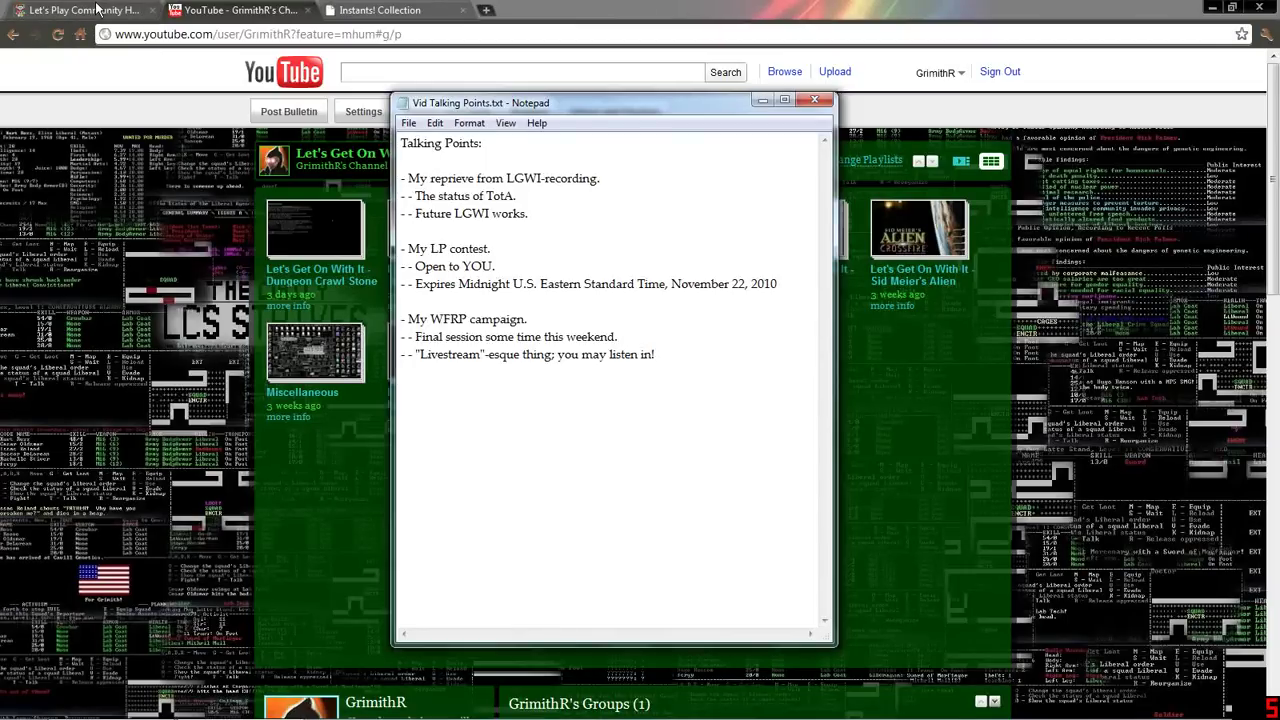
Glance at the voltronarmy.com homepage, then return to the YouTube channel tab.
click(97, 10)
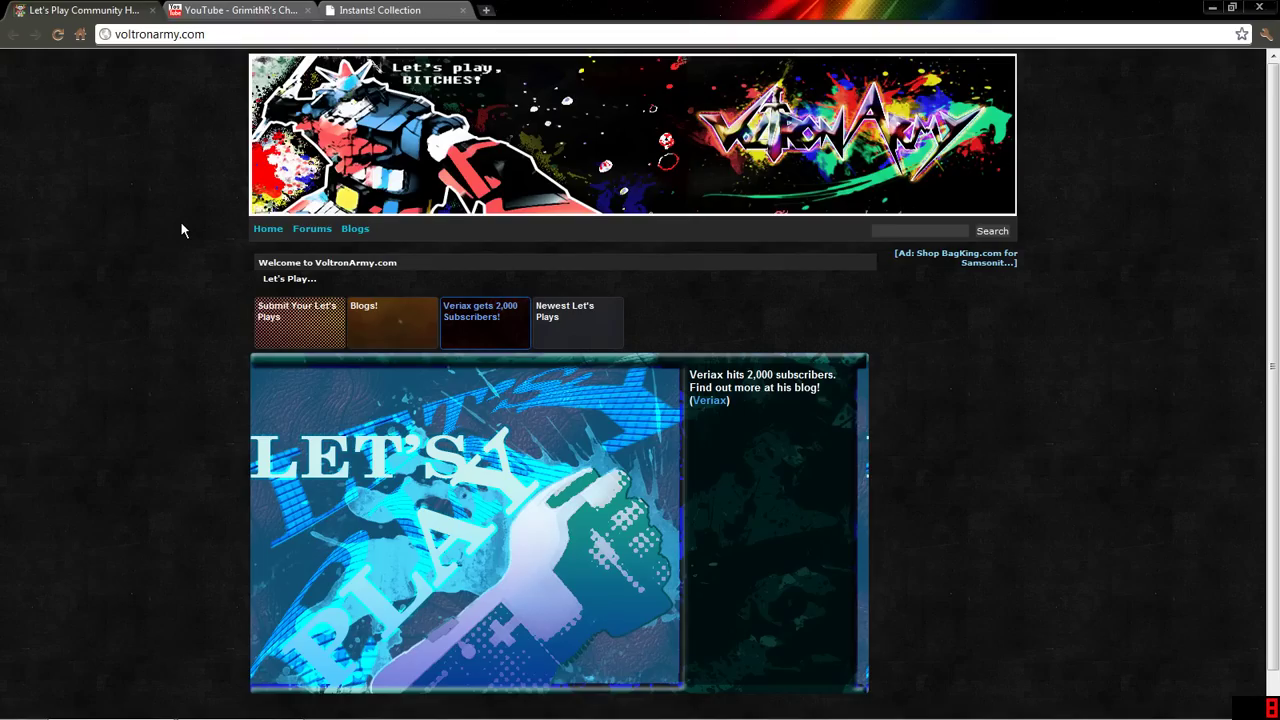
scroll(180, 230, down, 1)
scroll(187, 222, up, 1)
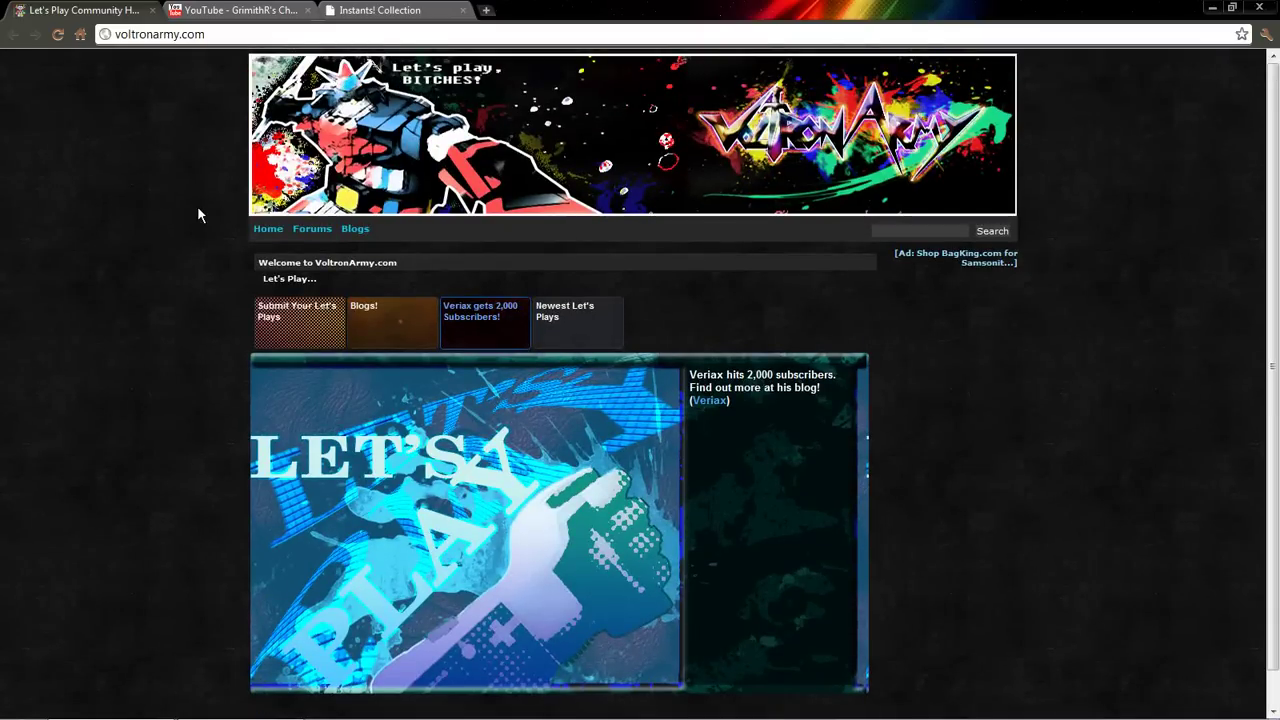
click(244, 10)
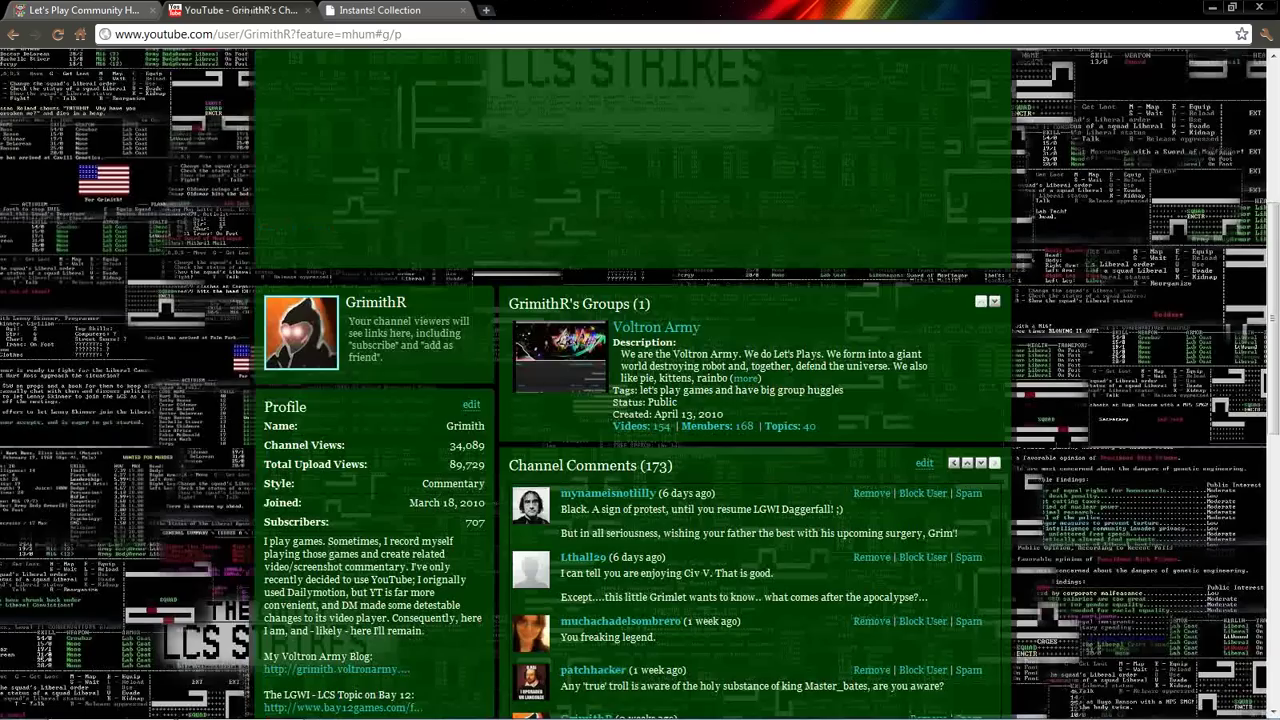
scroll(370, 590, down, 2)
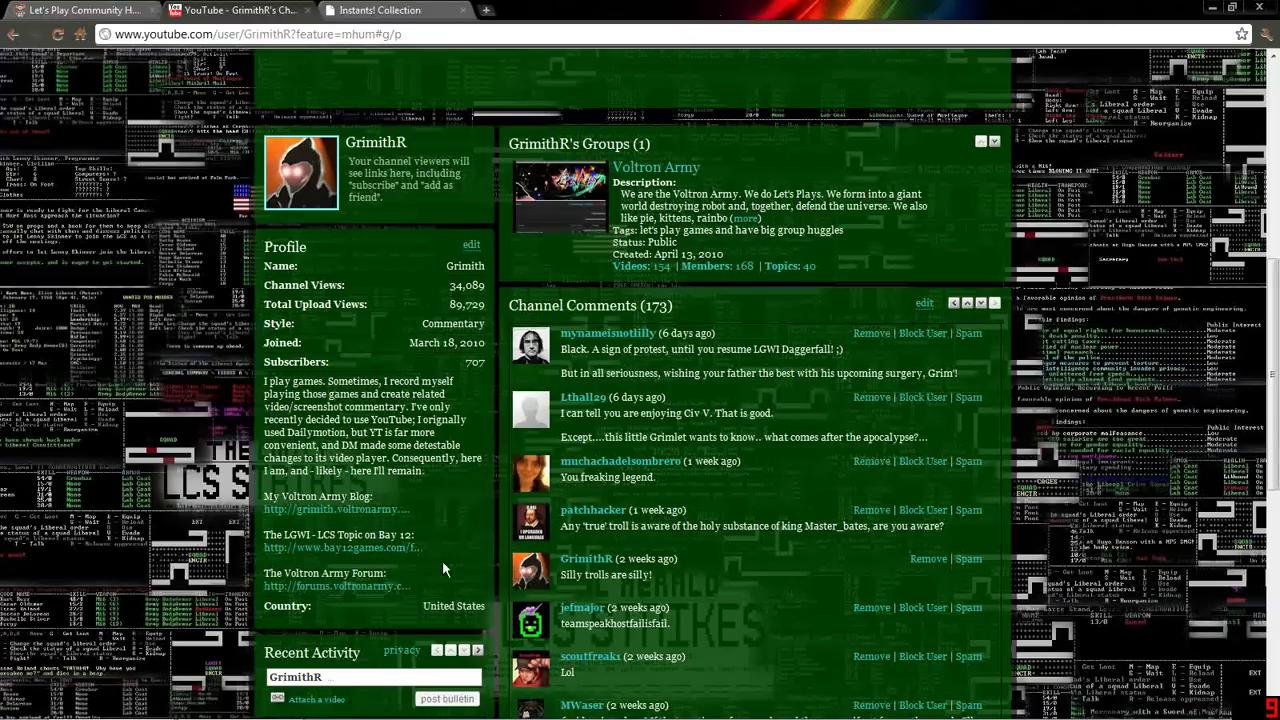
Go from the forum index into General Discussion and open Grimith's LP Contest topic.
click(80, 10)
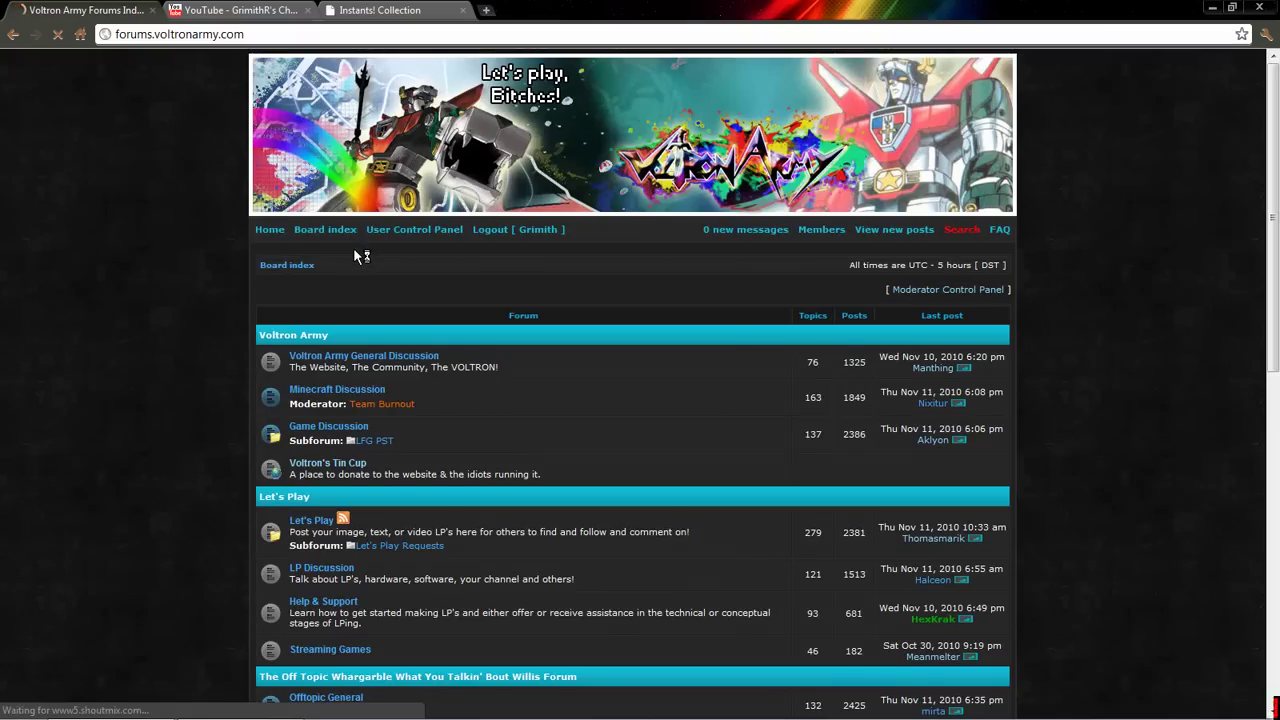
scroll(355, 255, down, 5)
scroll(355, 255, down, 3)
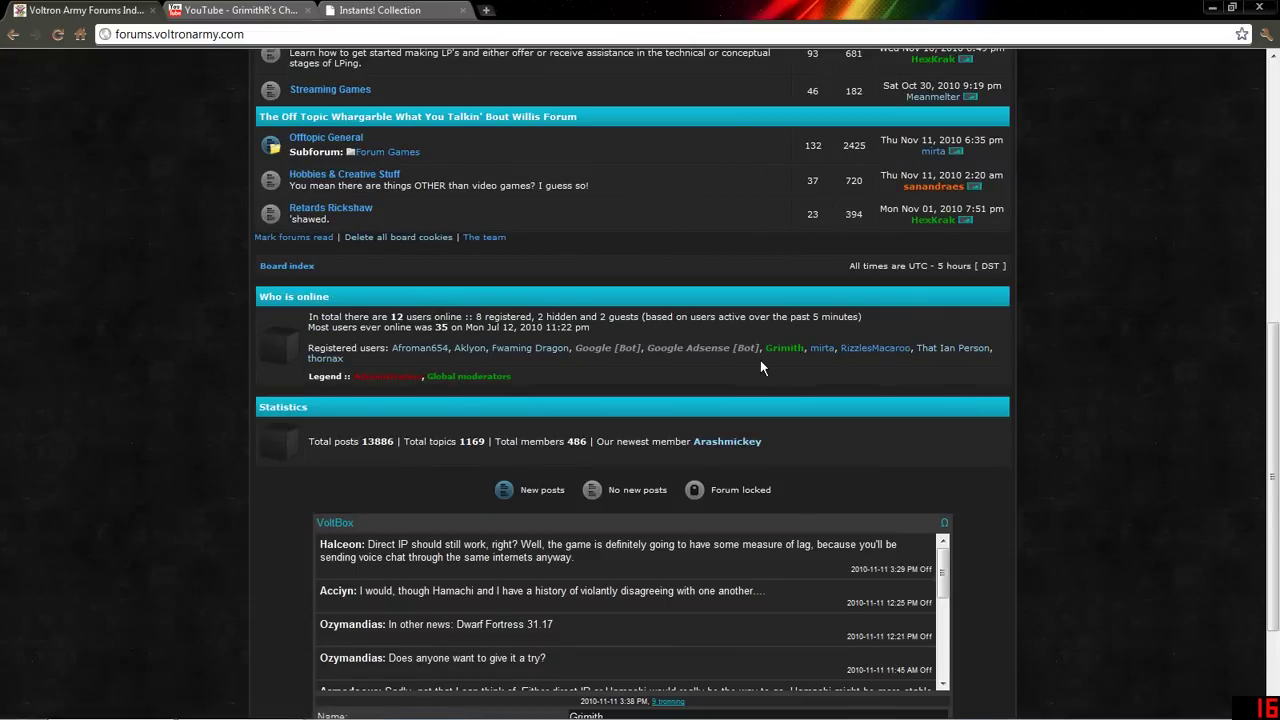
scroll(760, 366, up, 2)
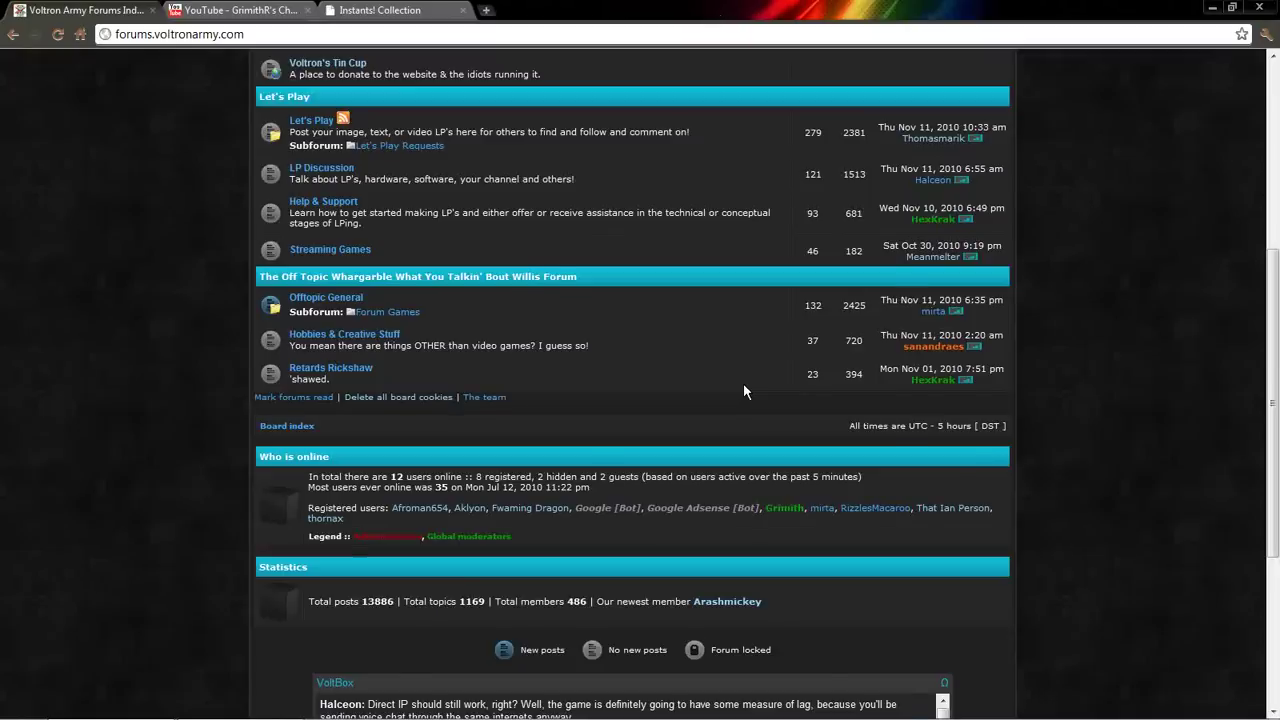
scroll(743, 383, up, 3)
scroll(743, 383, up, 3)
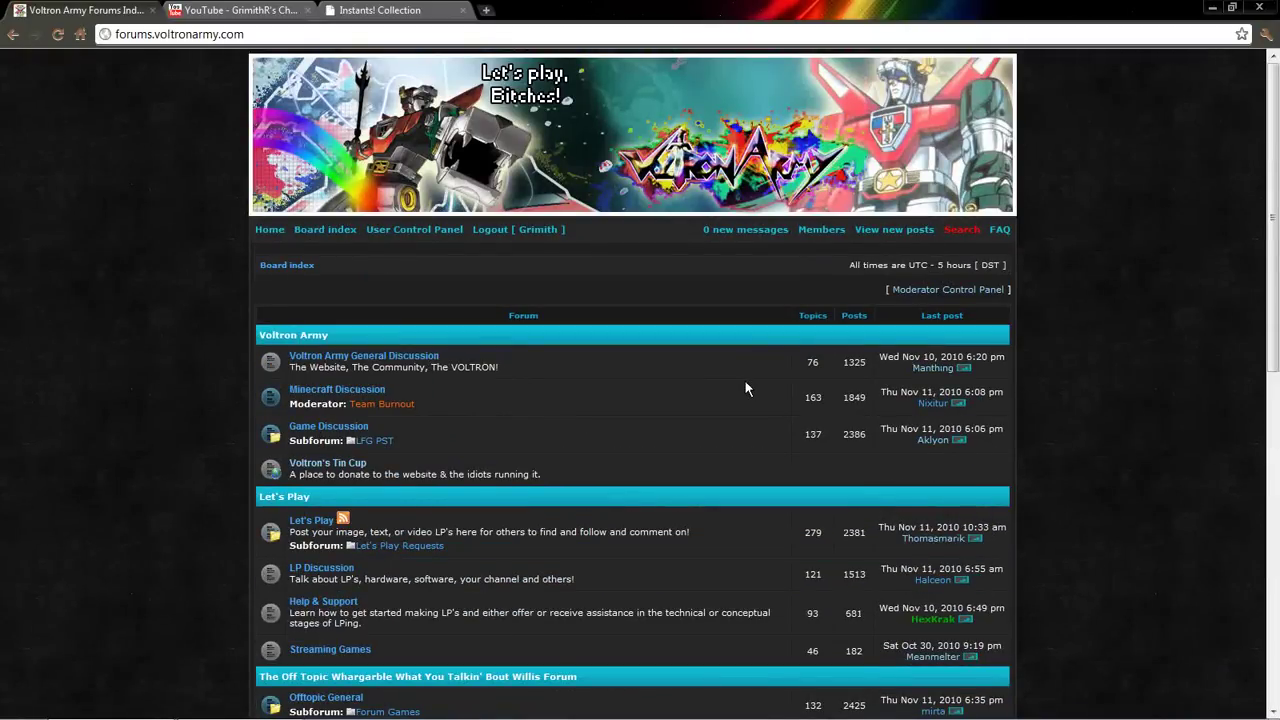
click(400, 366)
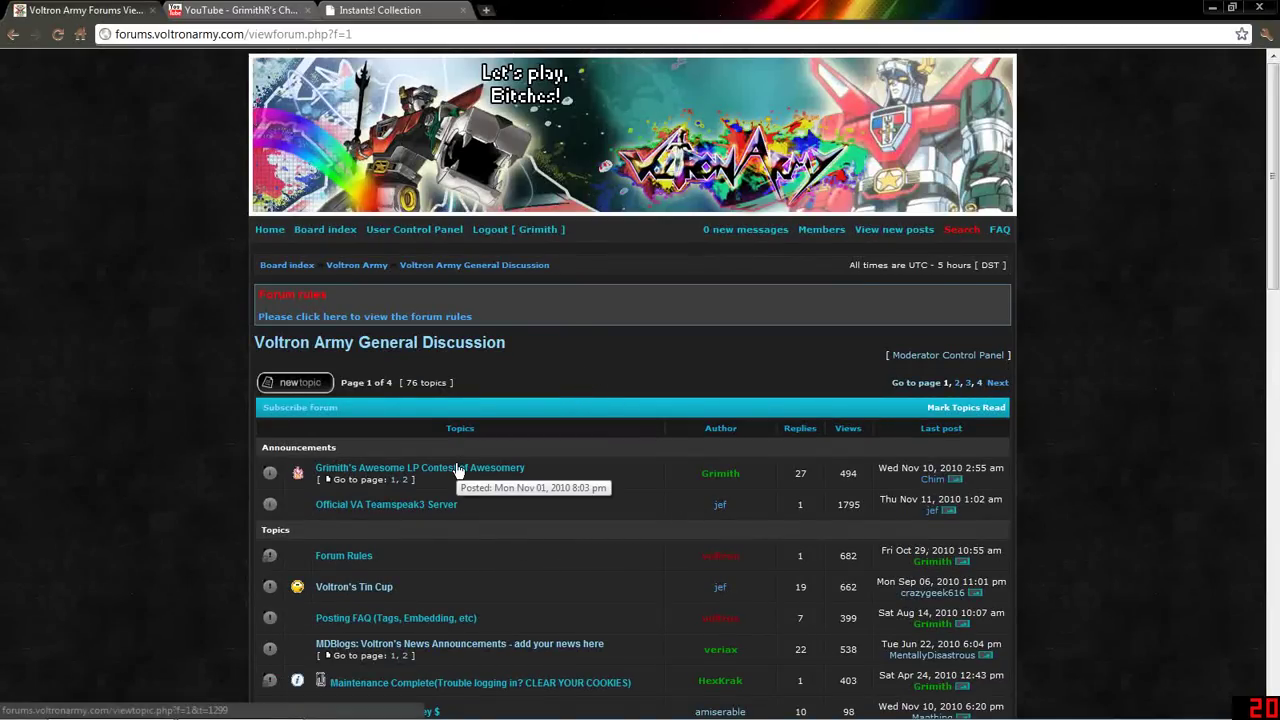
scroll(549, 507, down, 1)
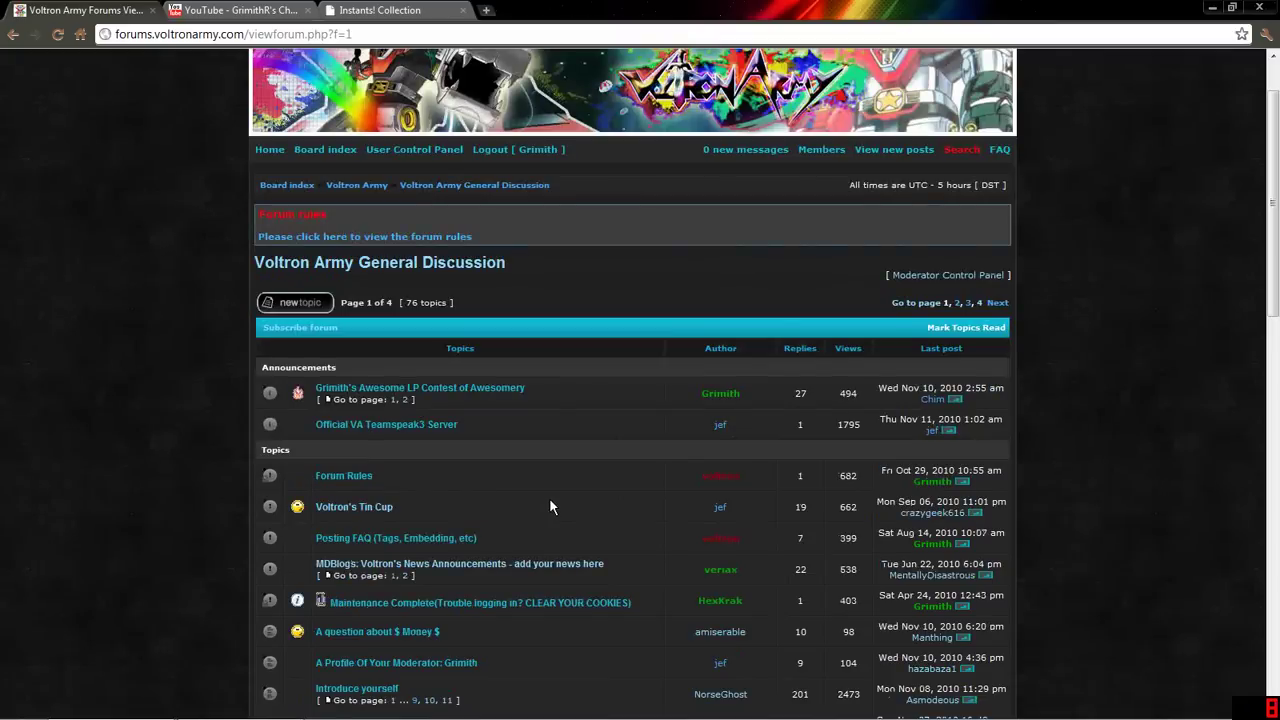
click(489, 390)
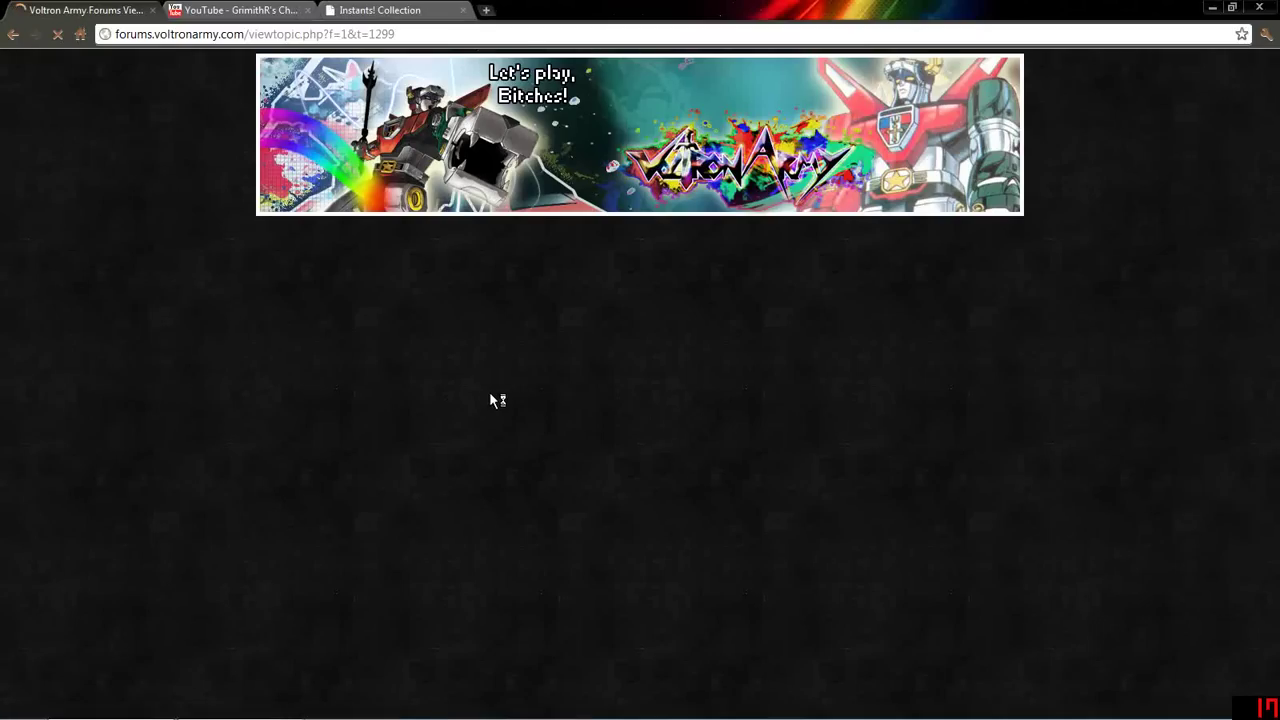
scroll(497, 415, down, 2)
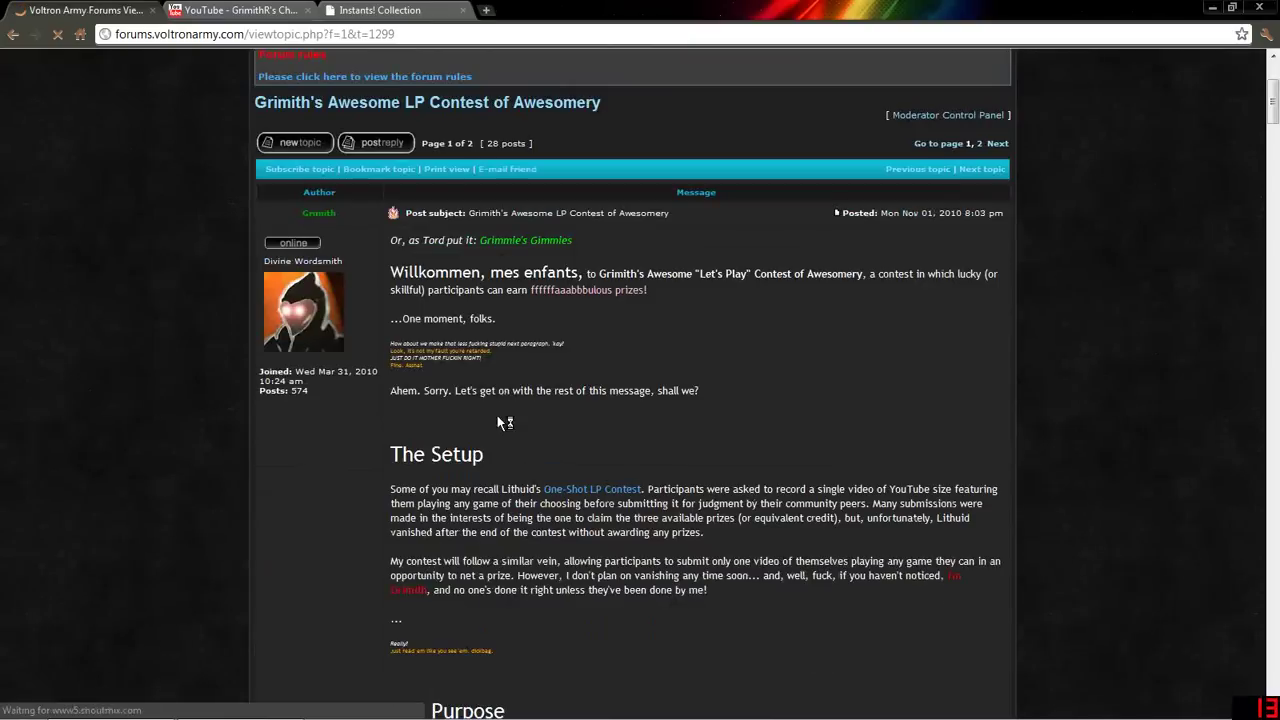
scroll(497, 415, down, 1)
scroll(640, 400, down, 3)
scroll(640, 400, up, 1)
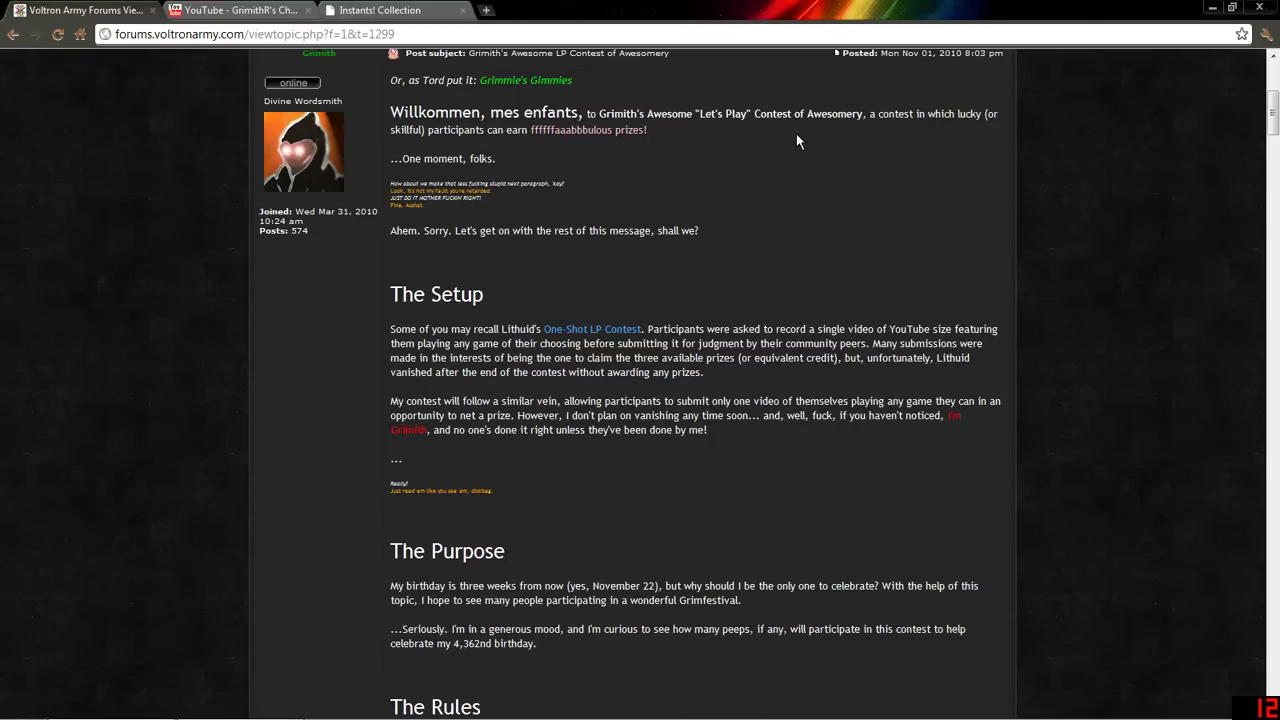
click(290, 11)
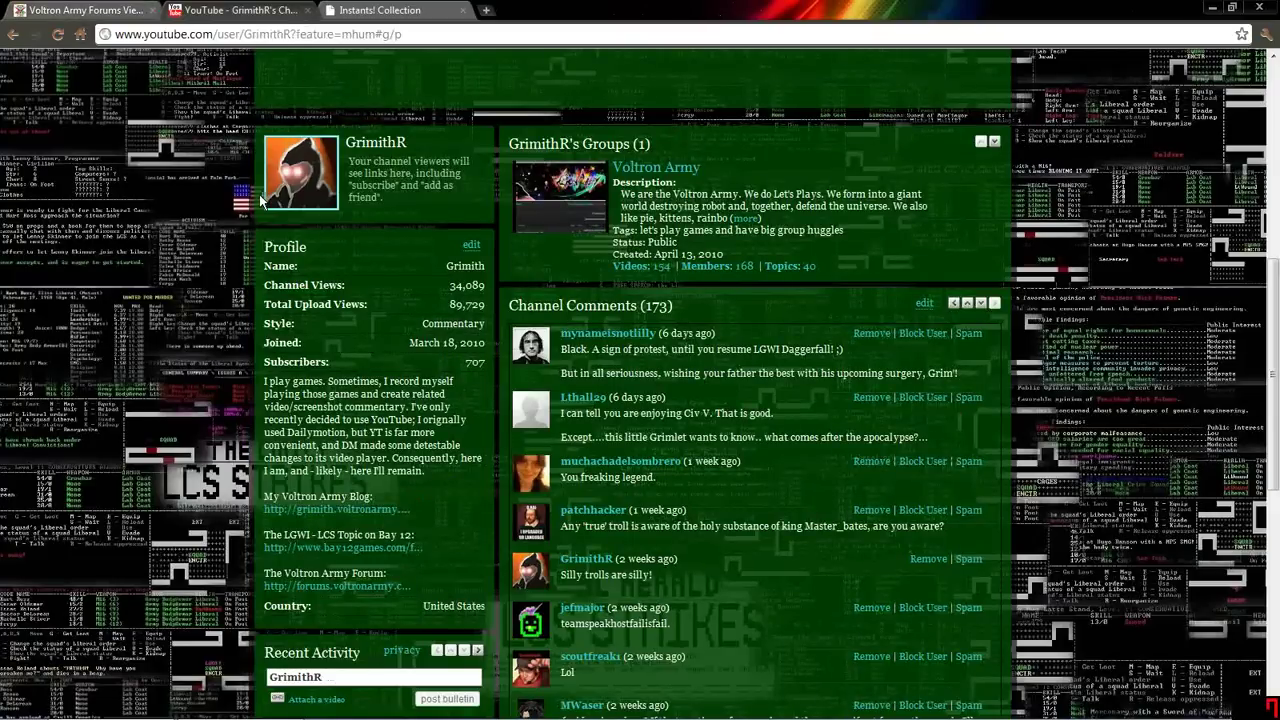
scroll(262, 200, up, 8)
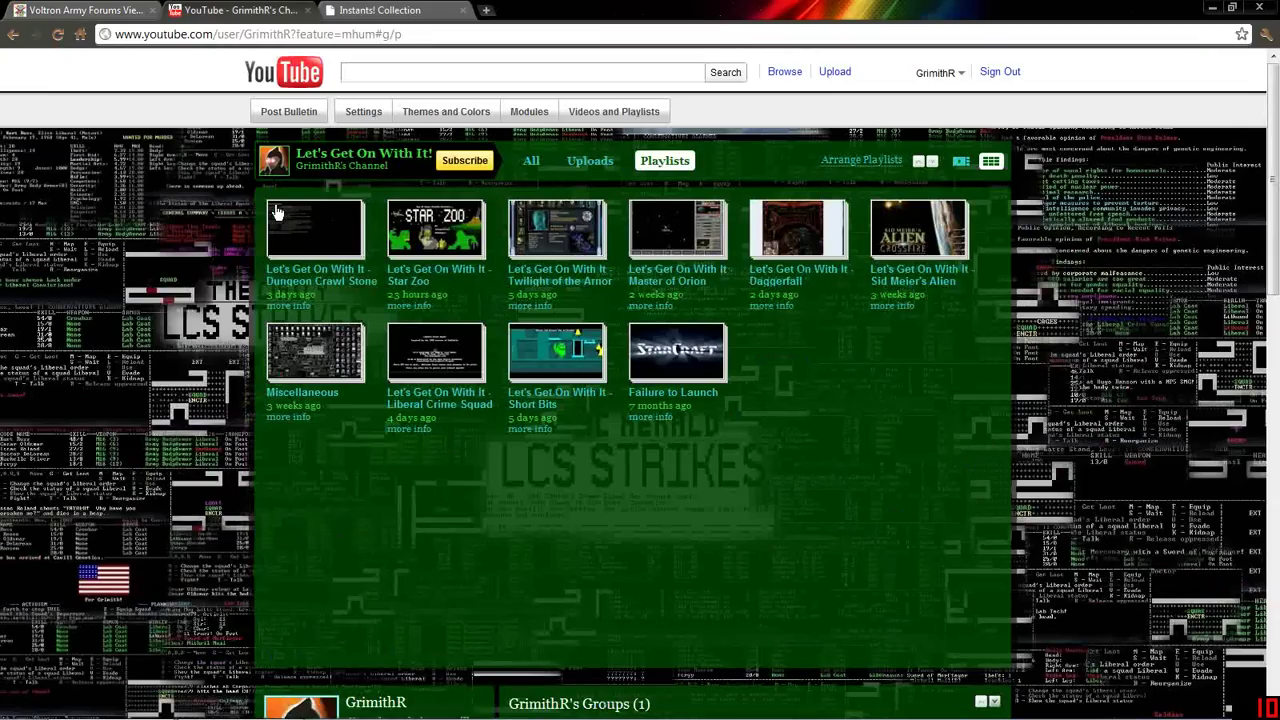
scroll(565, 401, down, 6)
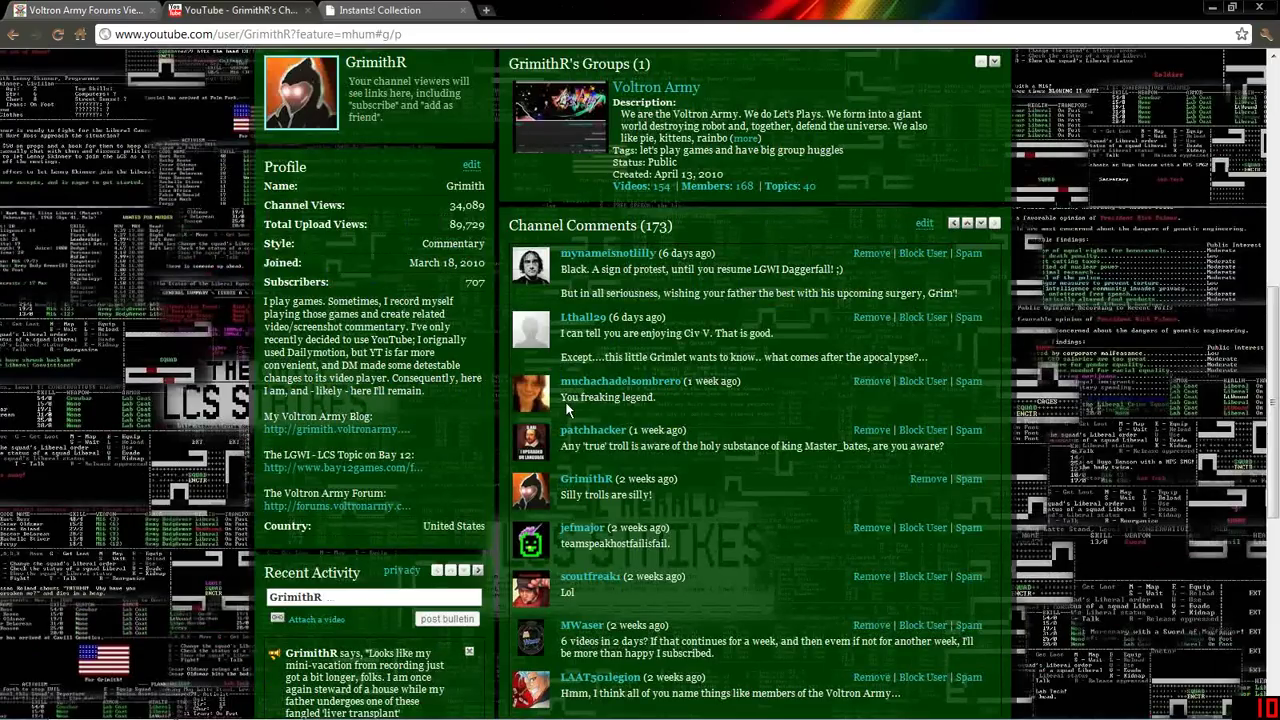
Bring the Grimith's Awesome LP Contest of Awesomery topic back in front of YouTube.
key(ctrl+shift+Tab)
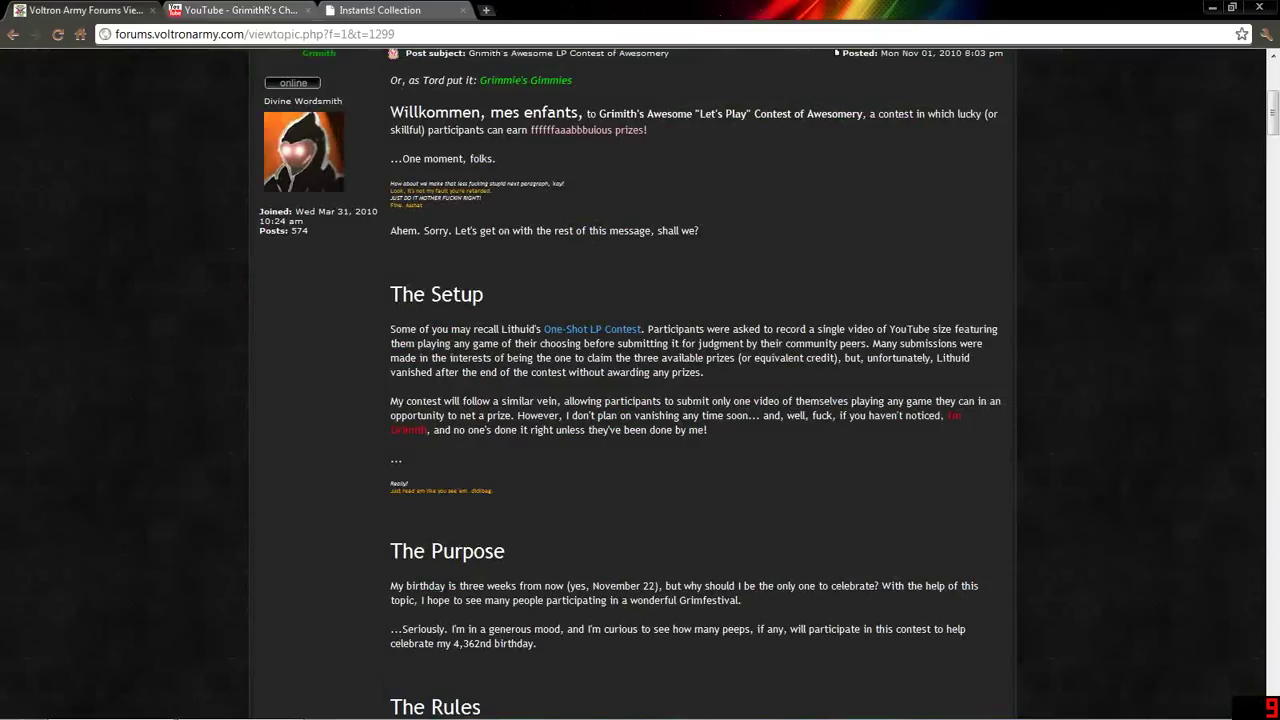
scroll(135, 280, down, 1)
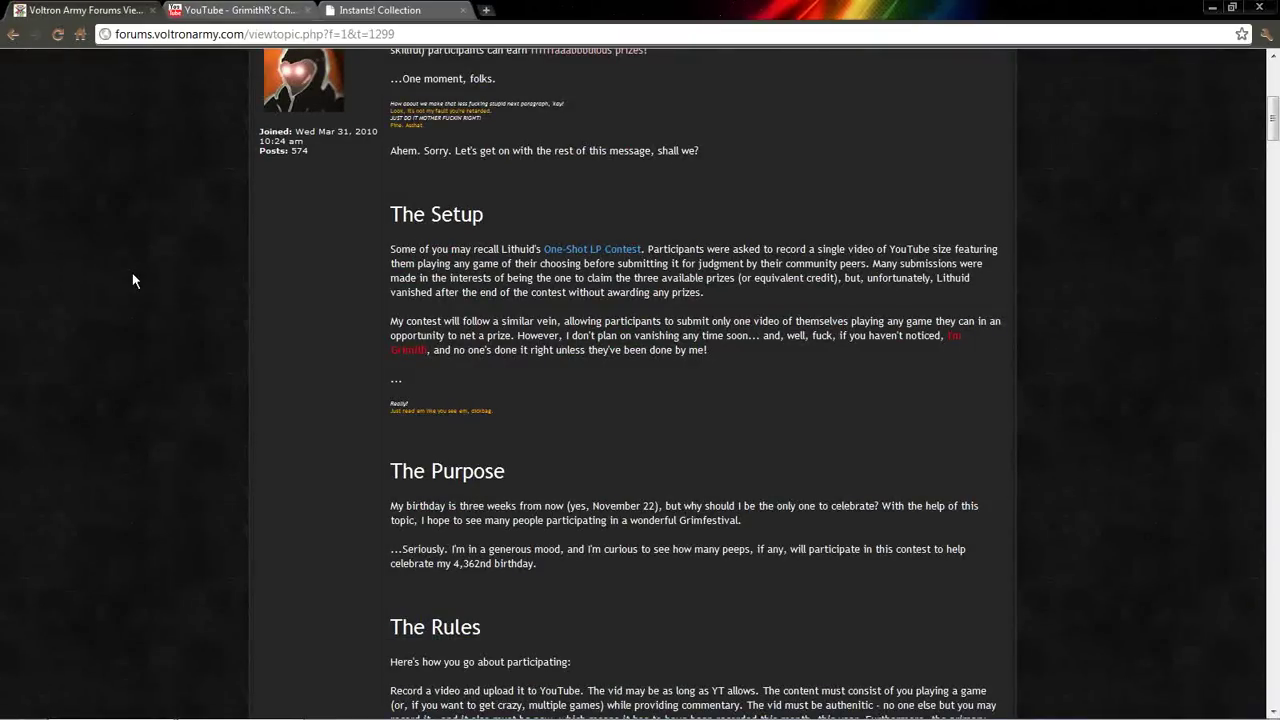
scroll(135, 280, down, 1)
scroll(127, 240, down, 4)
scroll(131, 250, down, 1)
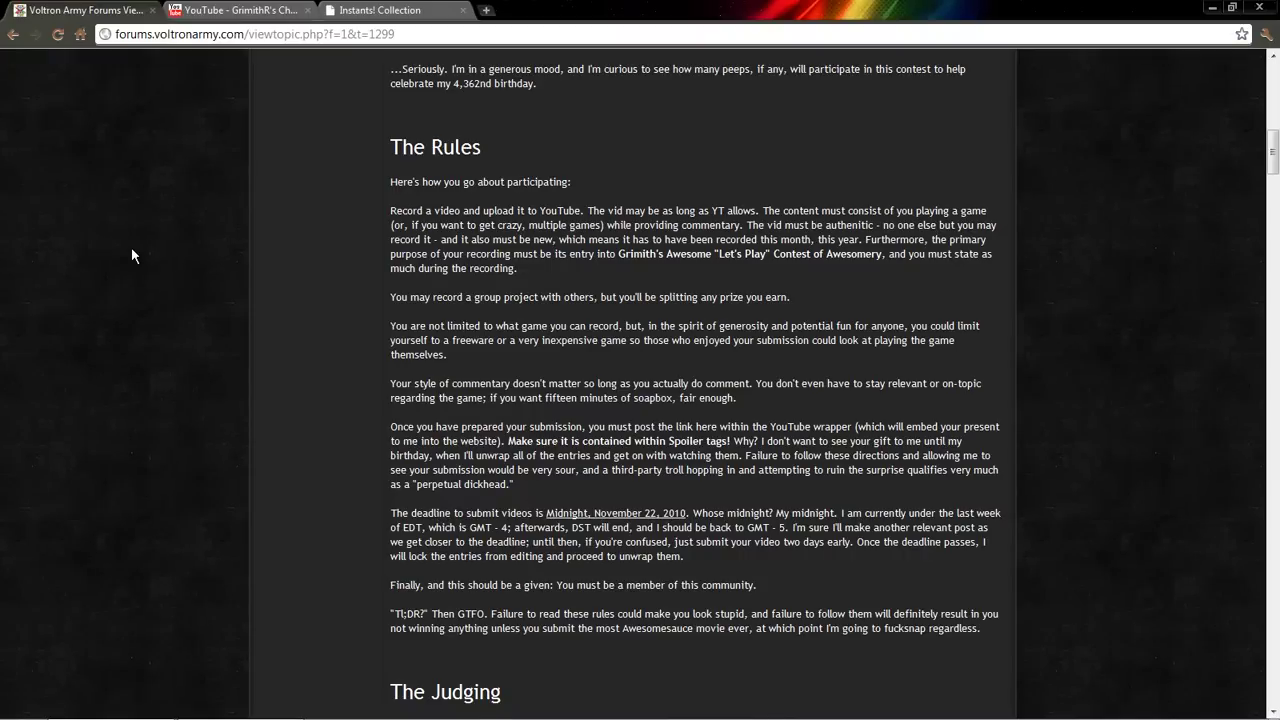
scroll(1012, 193, down, 5)
scroll(1012, 193, down, 5)
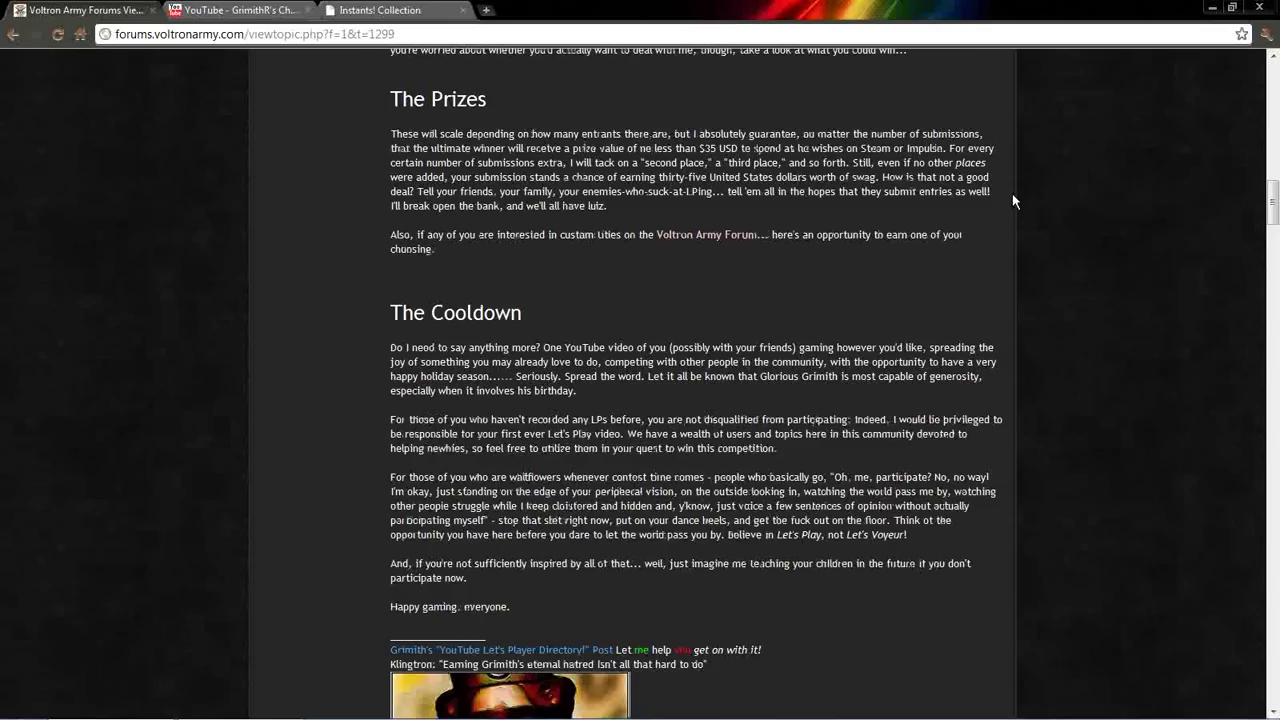
scroll(1012, 193, down, 5)
scroll(1009, 166, up, 3)
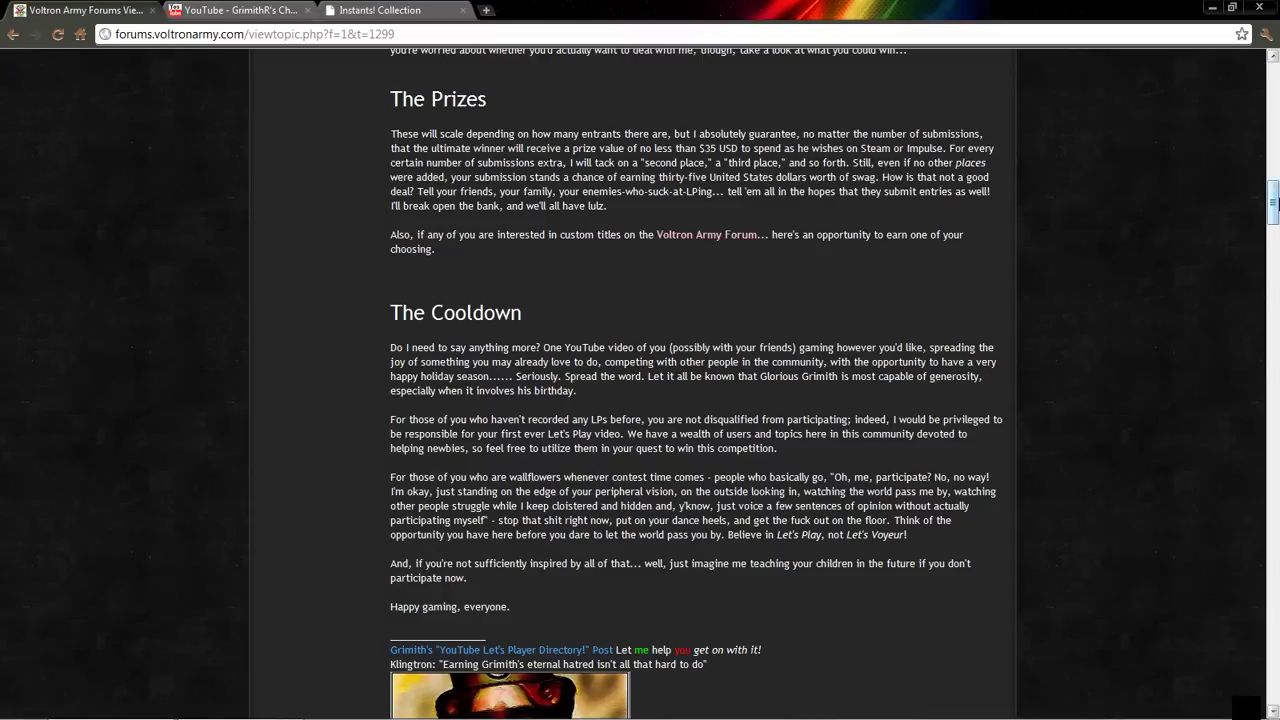
mouse_move(1274, 228)
mouse_down()
mouse_move(1270, 272)
mouse_move(1274, 195)
mouse_up()
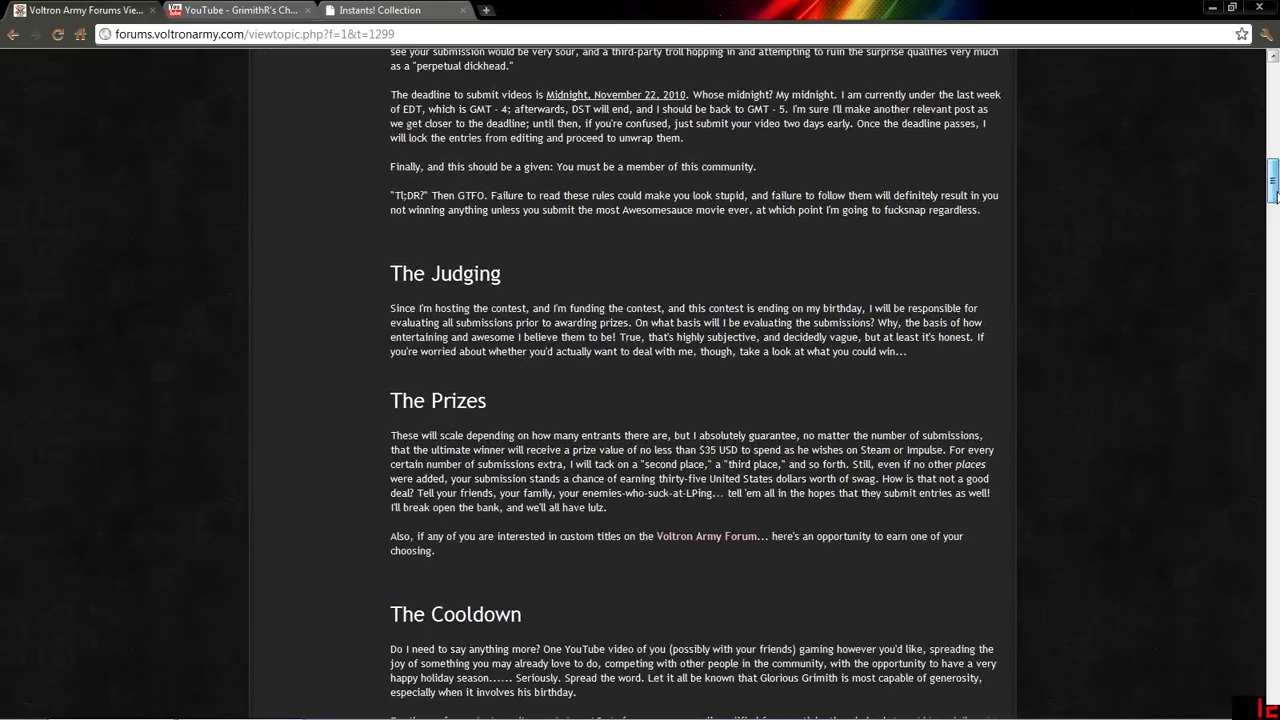
drag(1274, 190, 1274, 165)
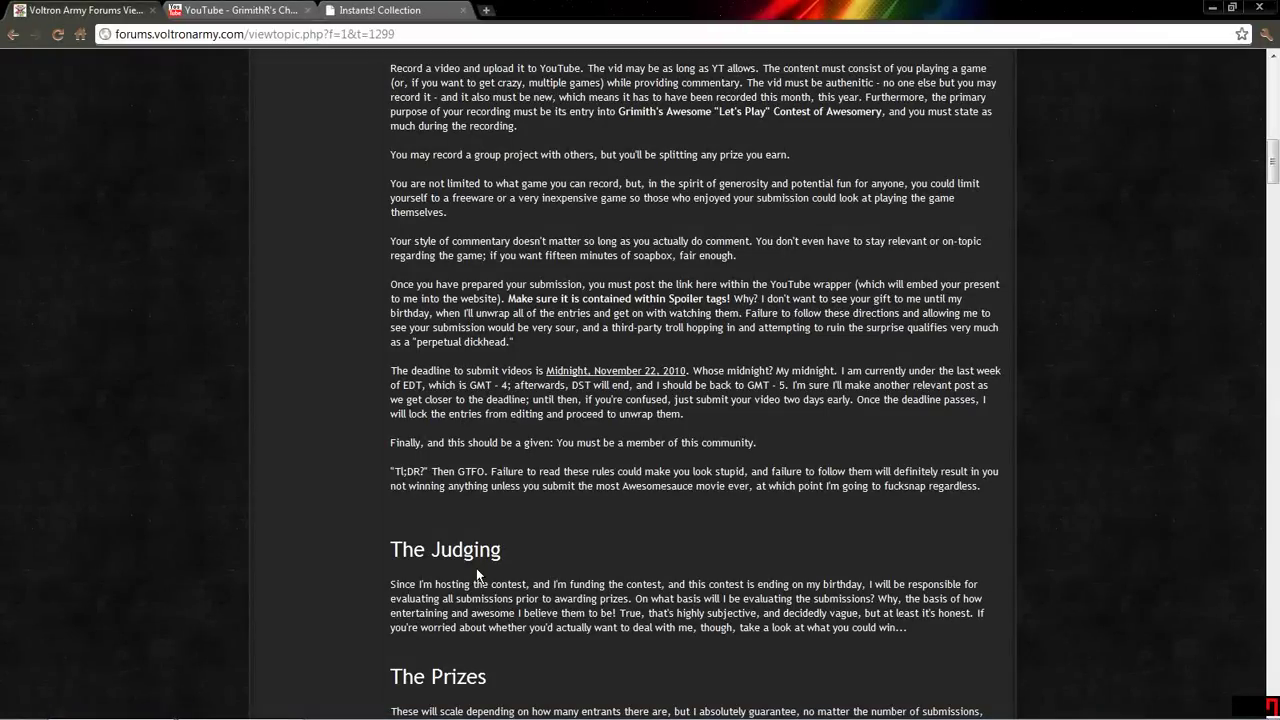
scroll(476, 568, down, 5)
scroll(594, 580, down, 8)
scroll(643, 499, down, 6)
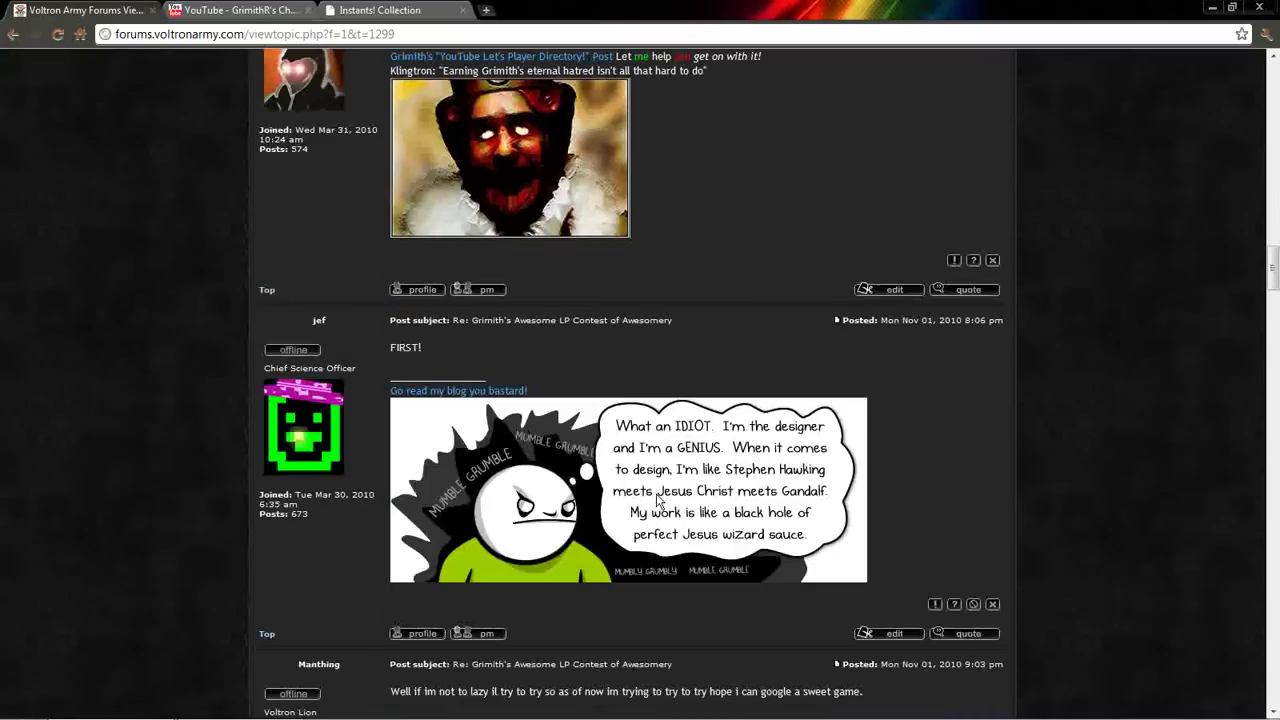
scroll(656, 494, down, 6)
scroll(656, 494, down, 6)
scroll(662, 487, down, 4)
scroll(662, 487, down, 4)
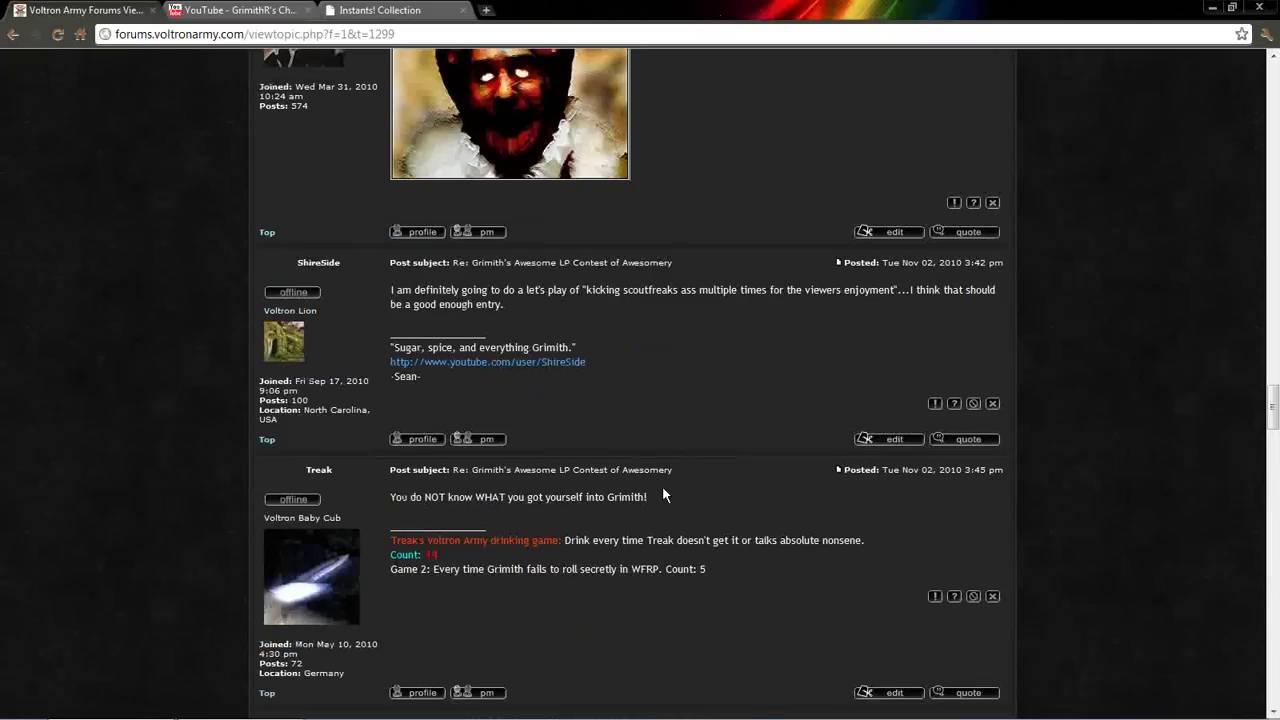
scroll(662, 486, down, 6)
scroll(650, 480, down, 5)
scroll(633, 460, down, 5)
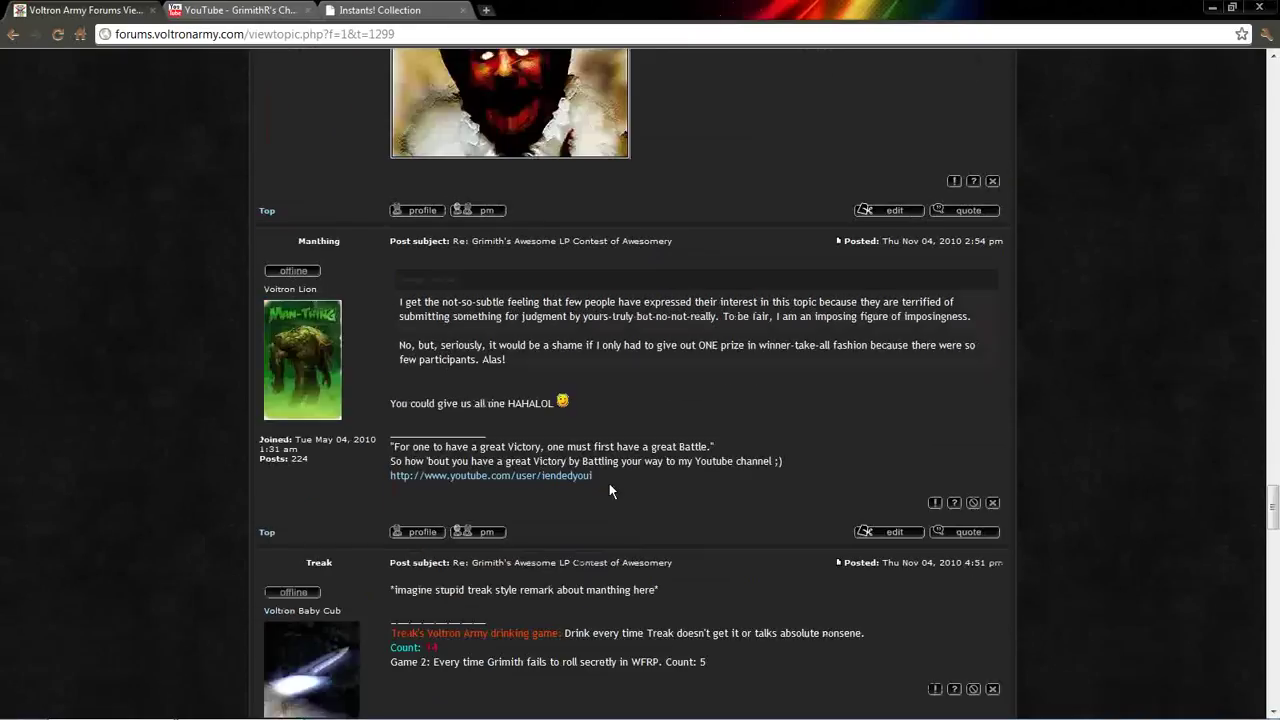
scroll(609, 483, down, 6)
scroll(609, 483, down, 6)
scroll(609, 483, down, 3)
scroll(424, 263, up, 2)
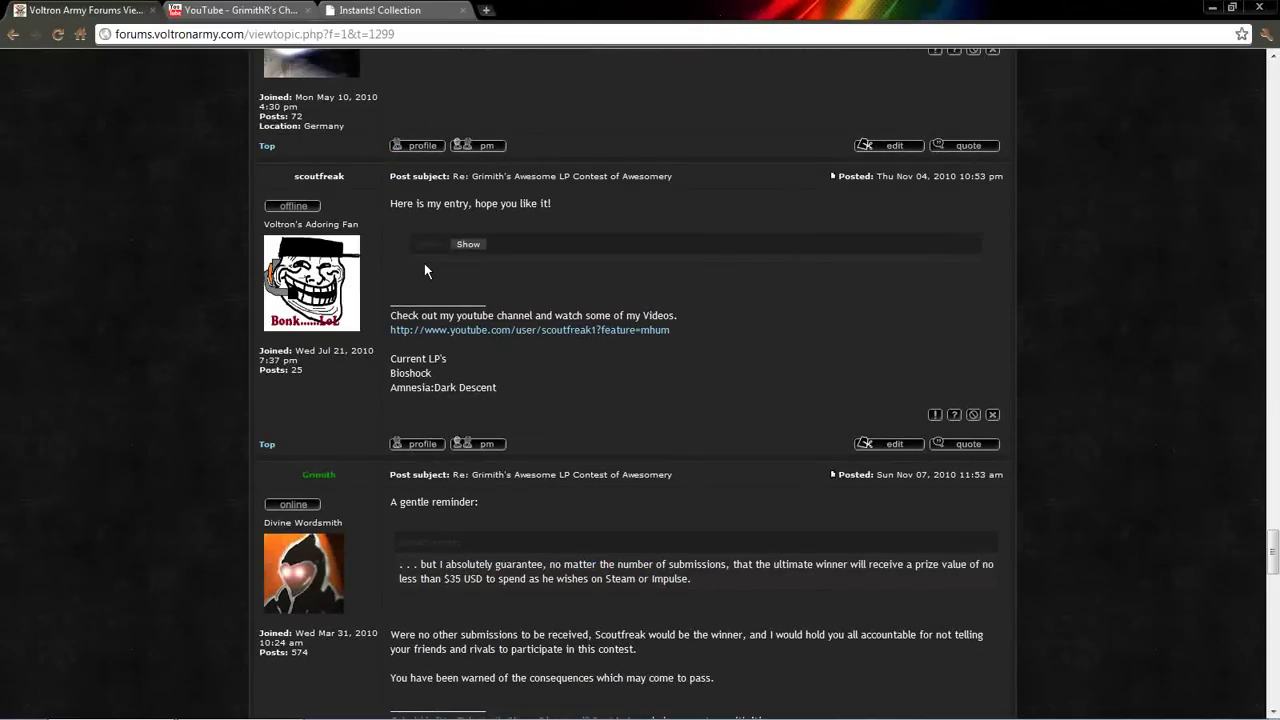
scroll(424, 263, up, 1)
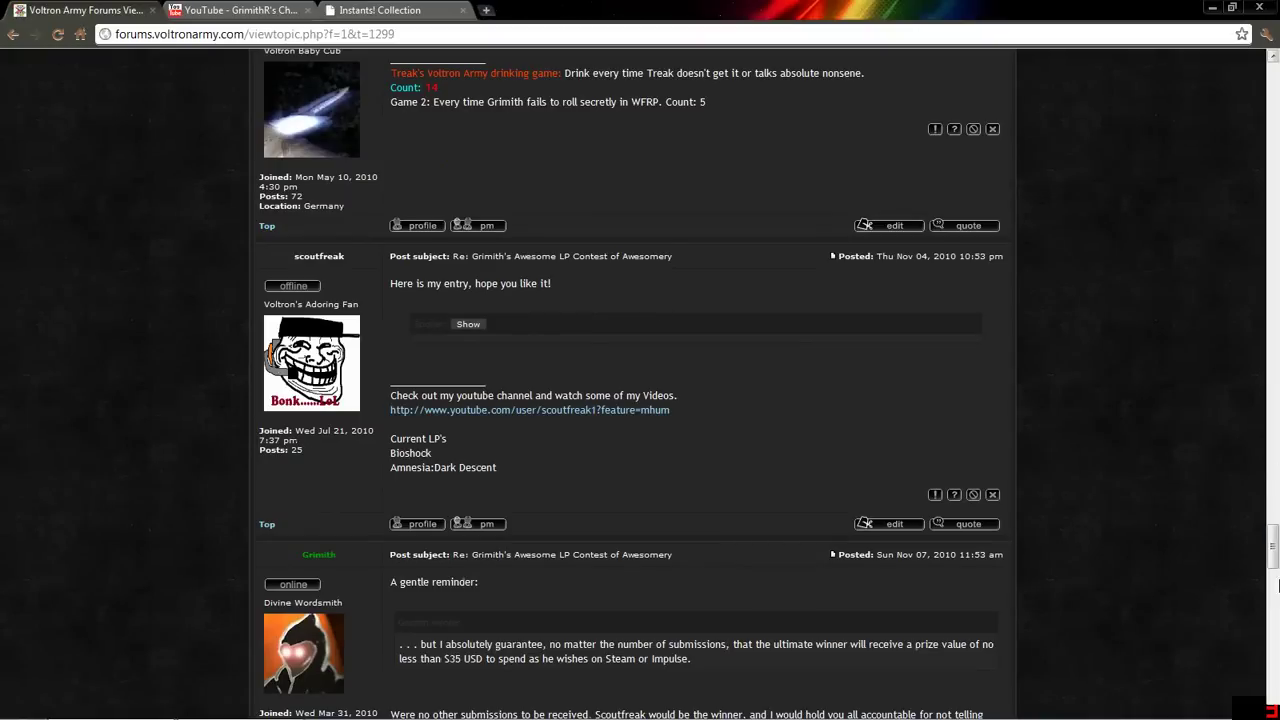
drag(1273, 545, 1274, 90)
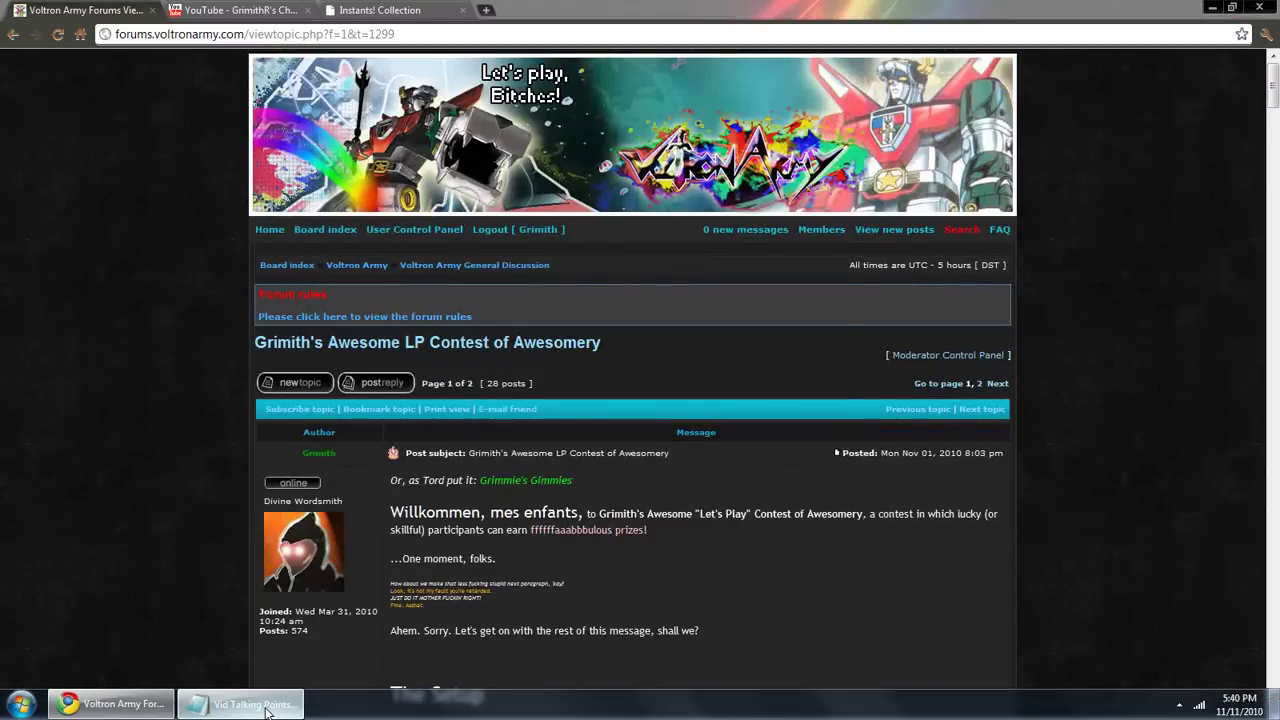
Glance at the talking points, then reach Hobbies & Creative Stuff through the Board index.
click(268, 708)
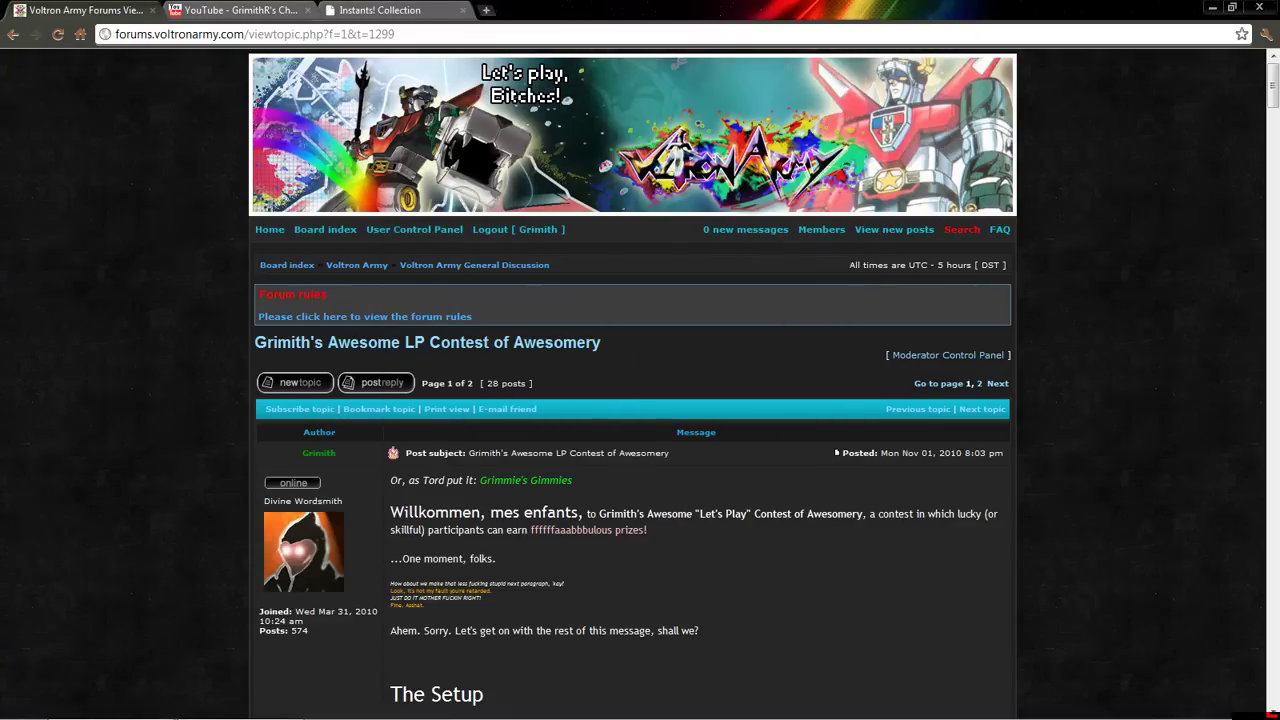
click(286, 265)
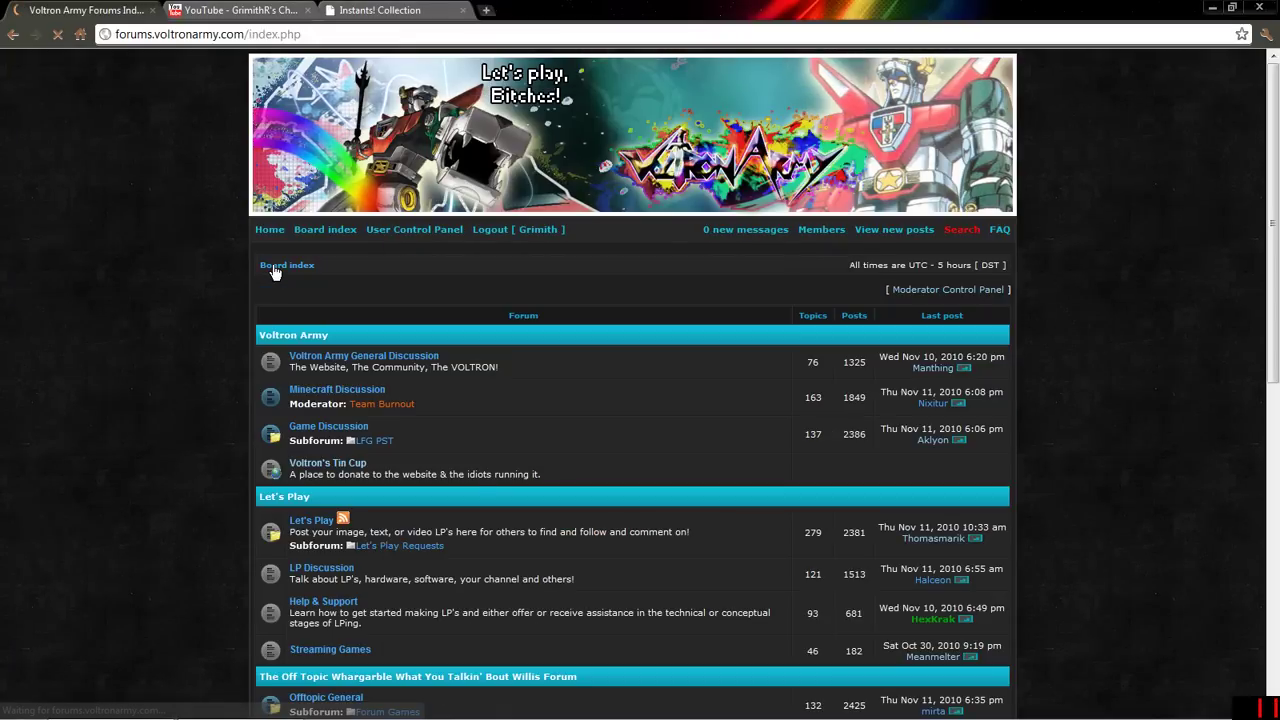
scroll(208, 294, down, 3)
scroll(208, 294, down, 2)
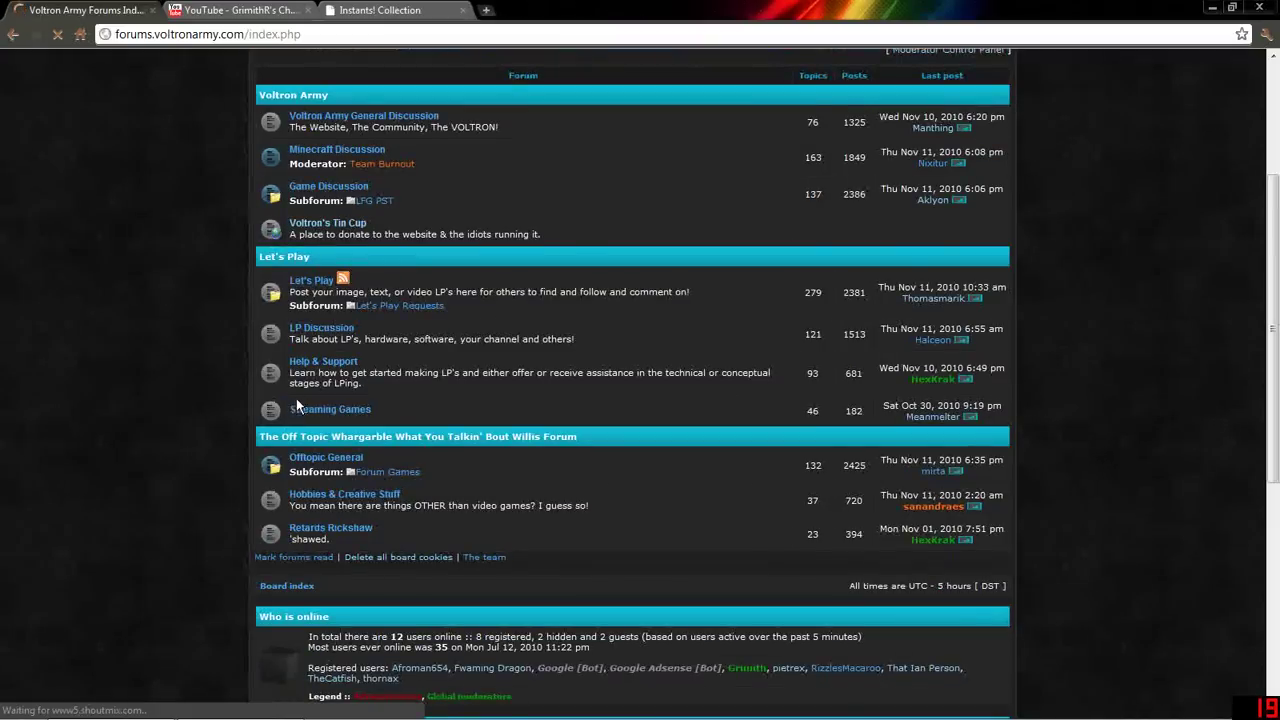
click(321, 494)
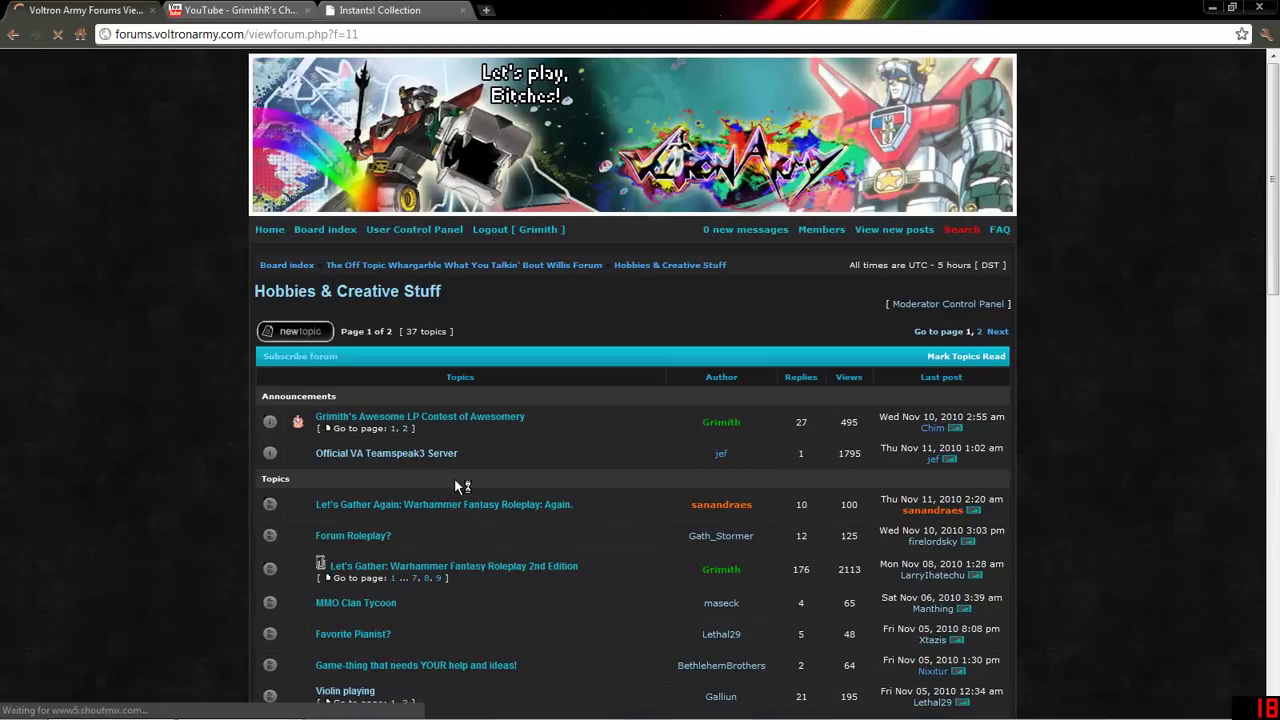
scroll(534, 553, down, 1)
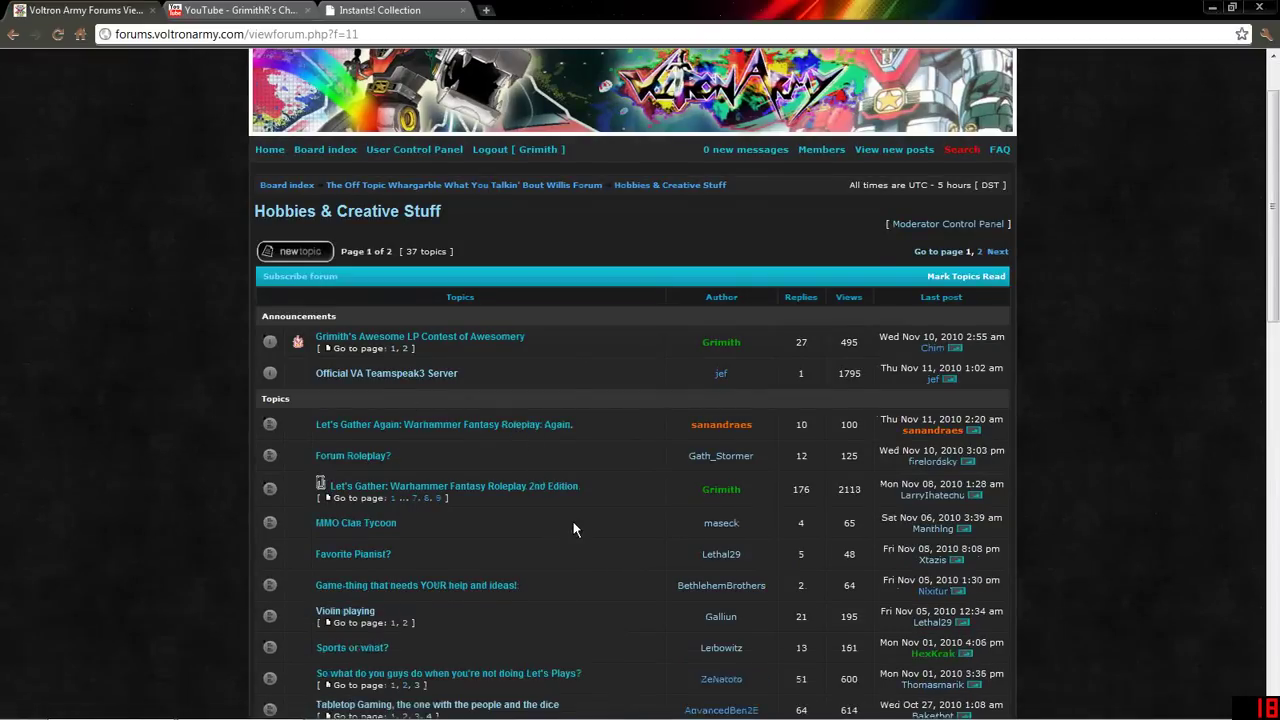
scroll(575, 528, down, 1)
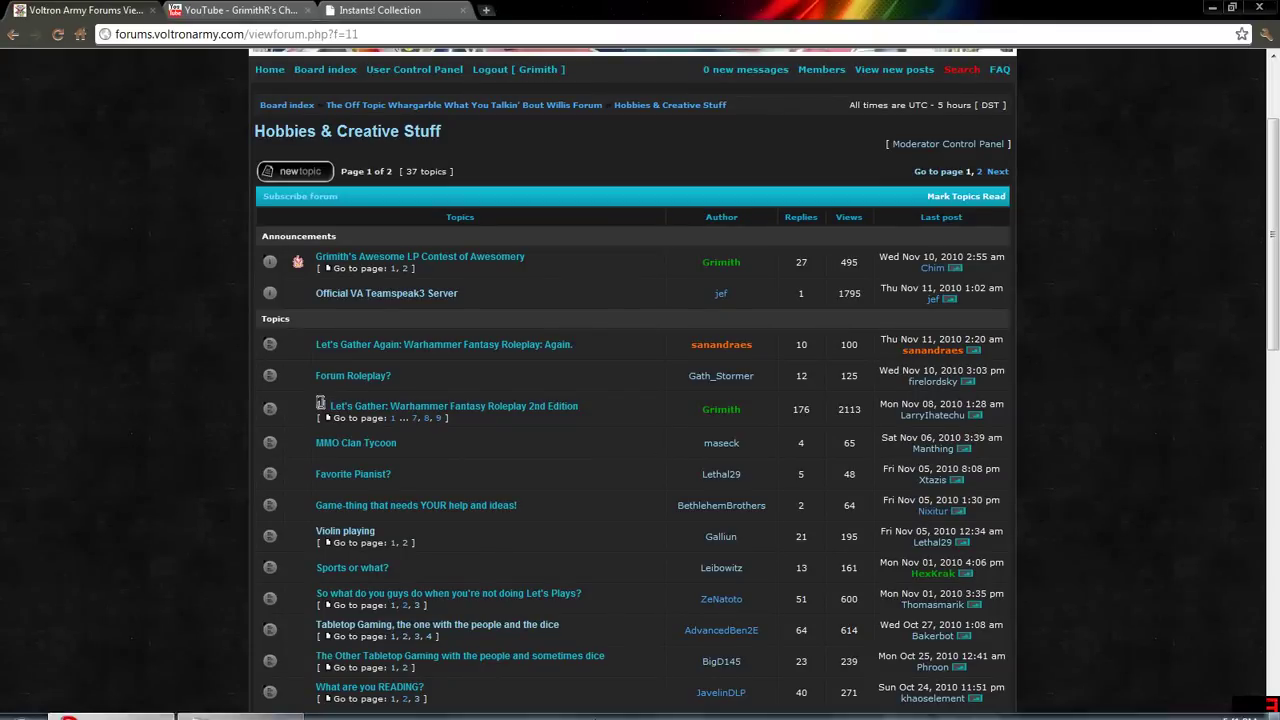
mouse_move(240, 704)
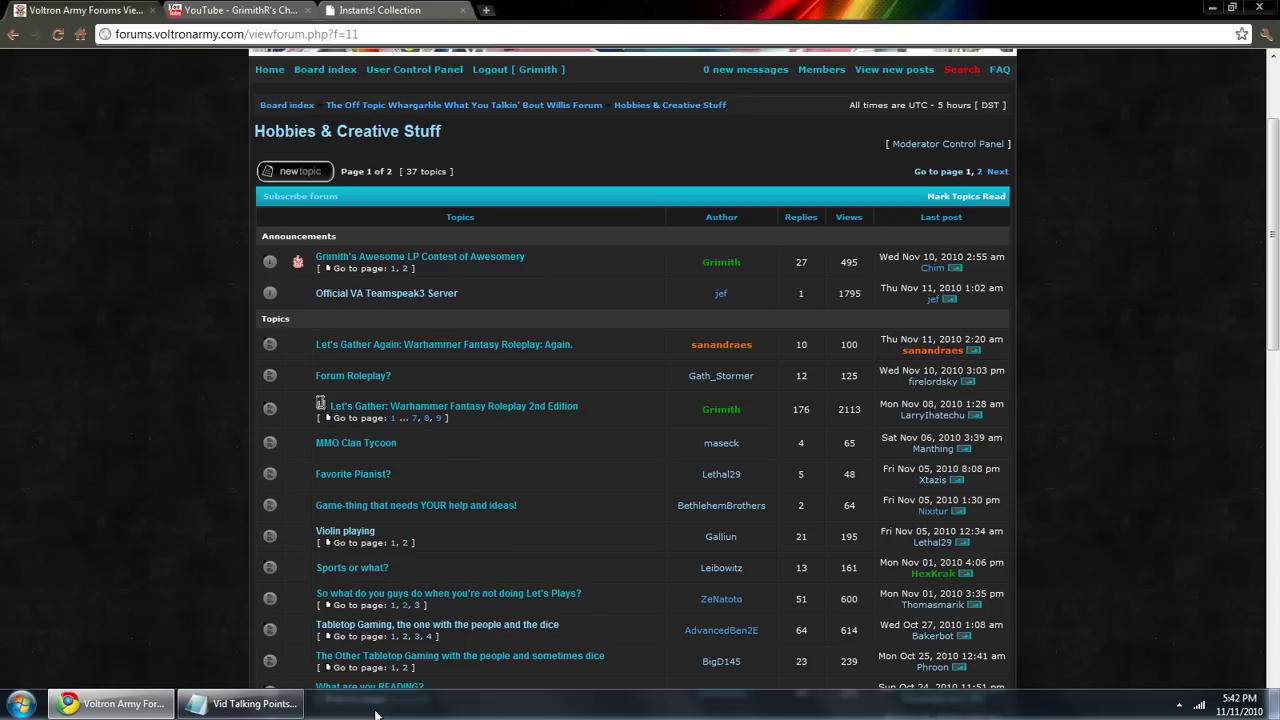
mouse_move(322, 712)
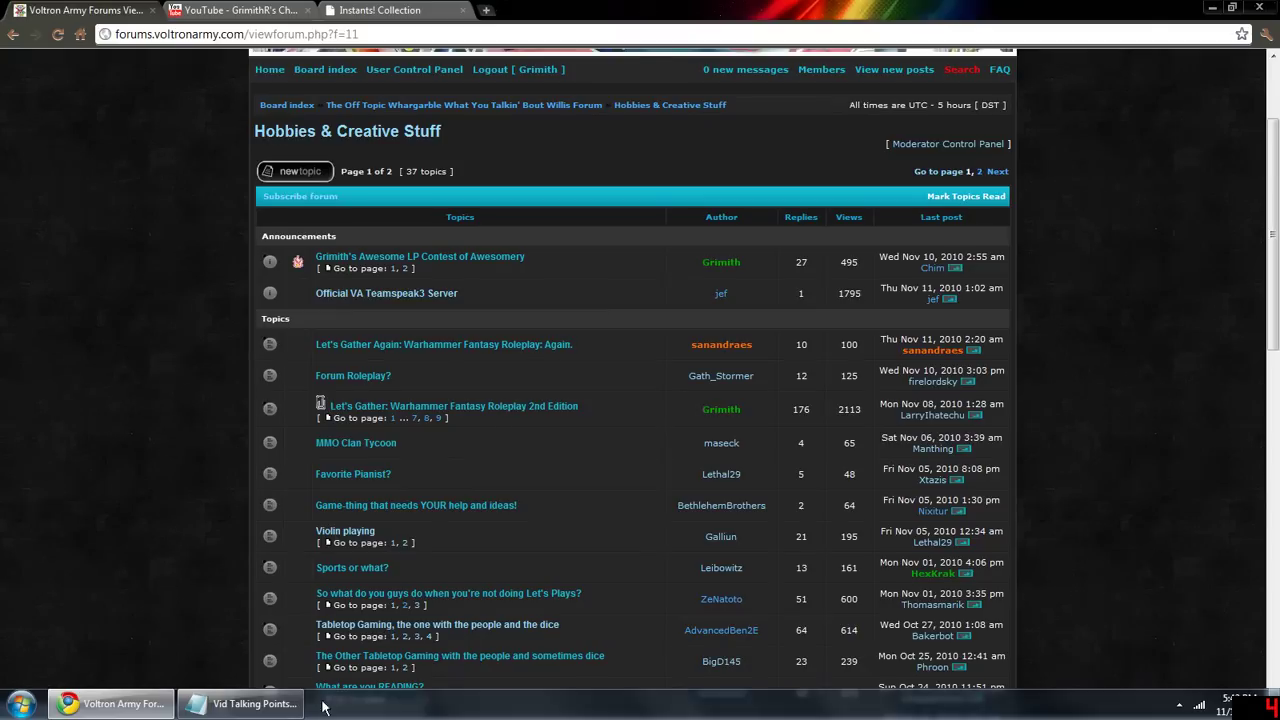
Move the talking points to the upper right and open the Official VA Teamspeak3 Server topic.
click(240, 703)
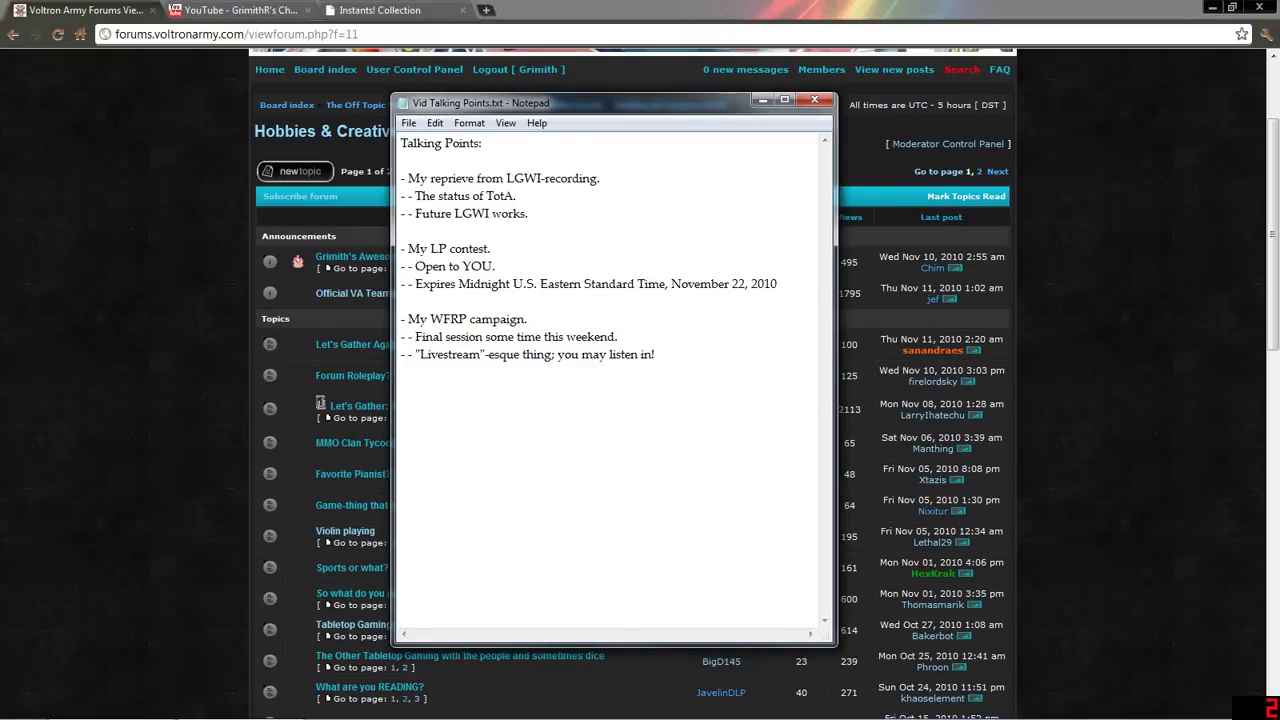
drag(564, 103, 980, 75)
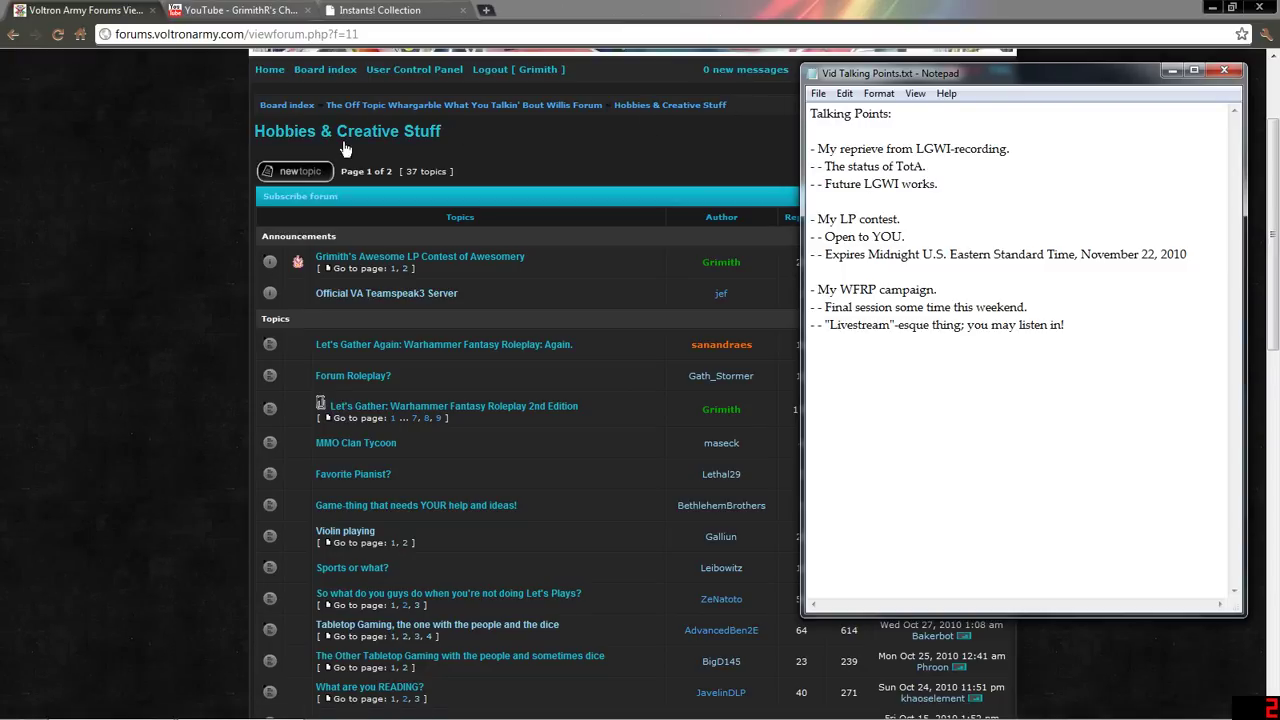
click(488, 280)
Open the Official VA Teamspeak3 Server topic and highlight Grimith's backup server address.
click(440, 293)
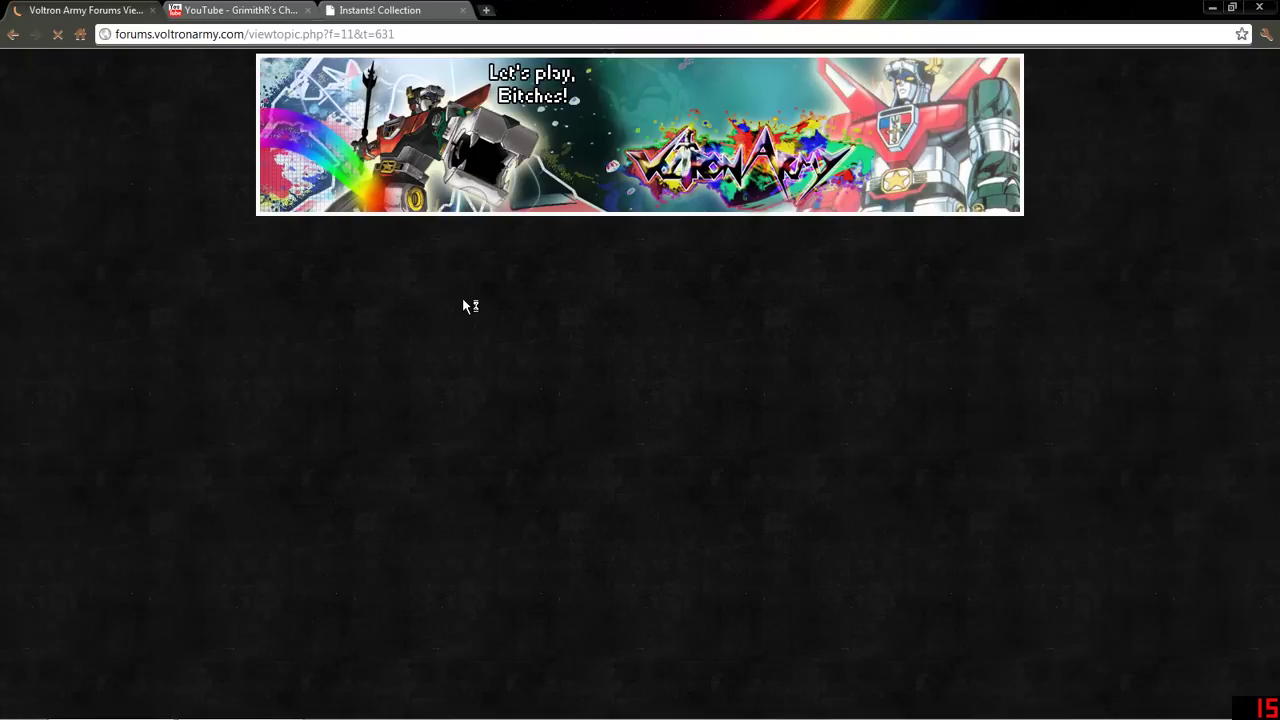
scroll(630, 303, down, 3)
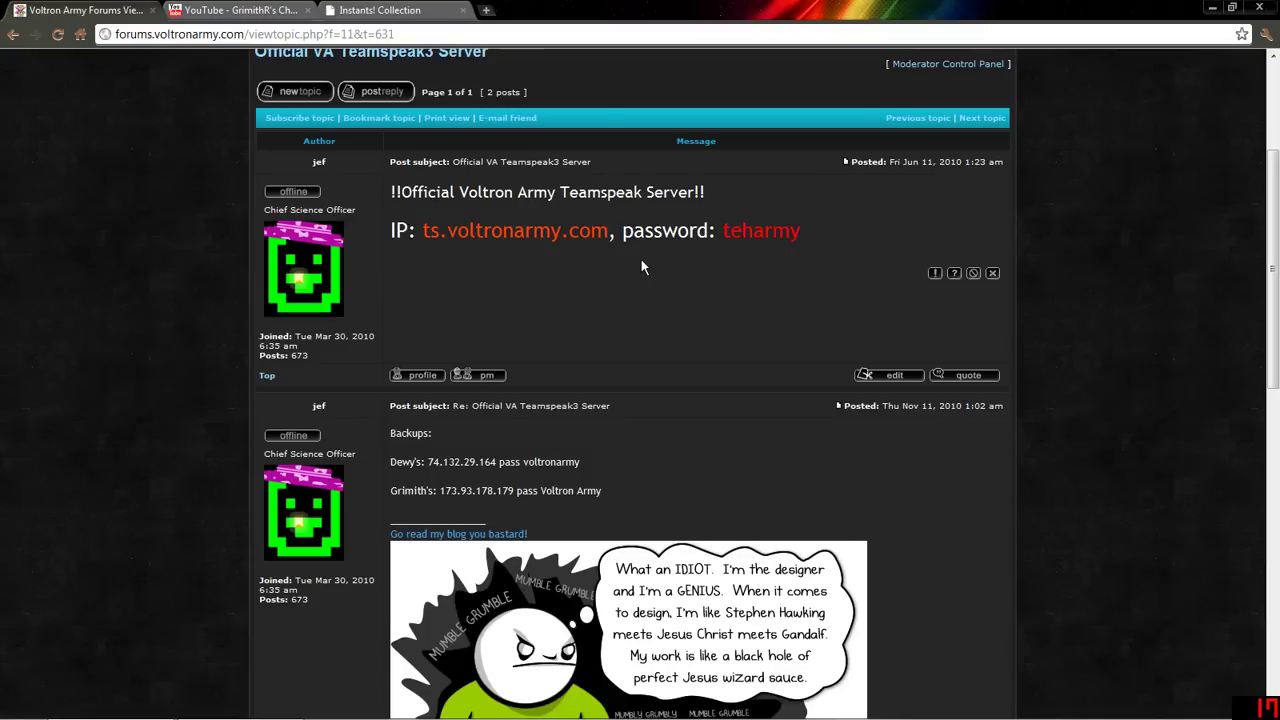
scroll(640, 257, down, 2)
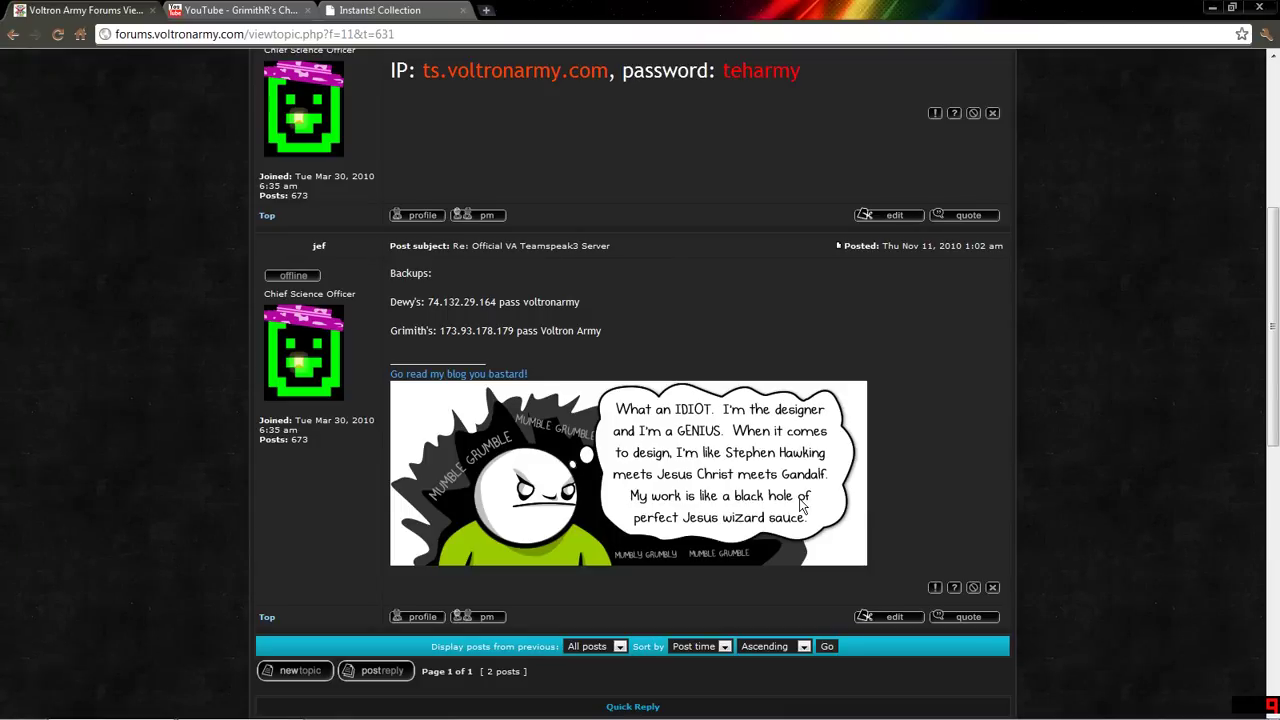
scroll(802, 507, up, 5)
scroll(600, 450, down, 2)
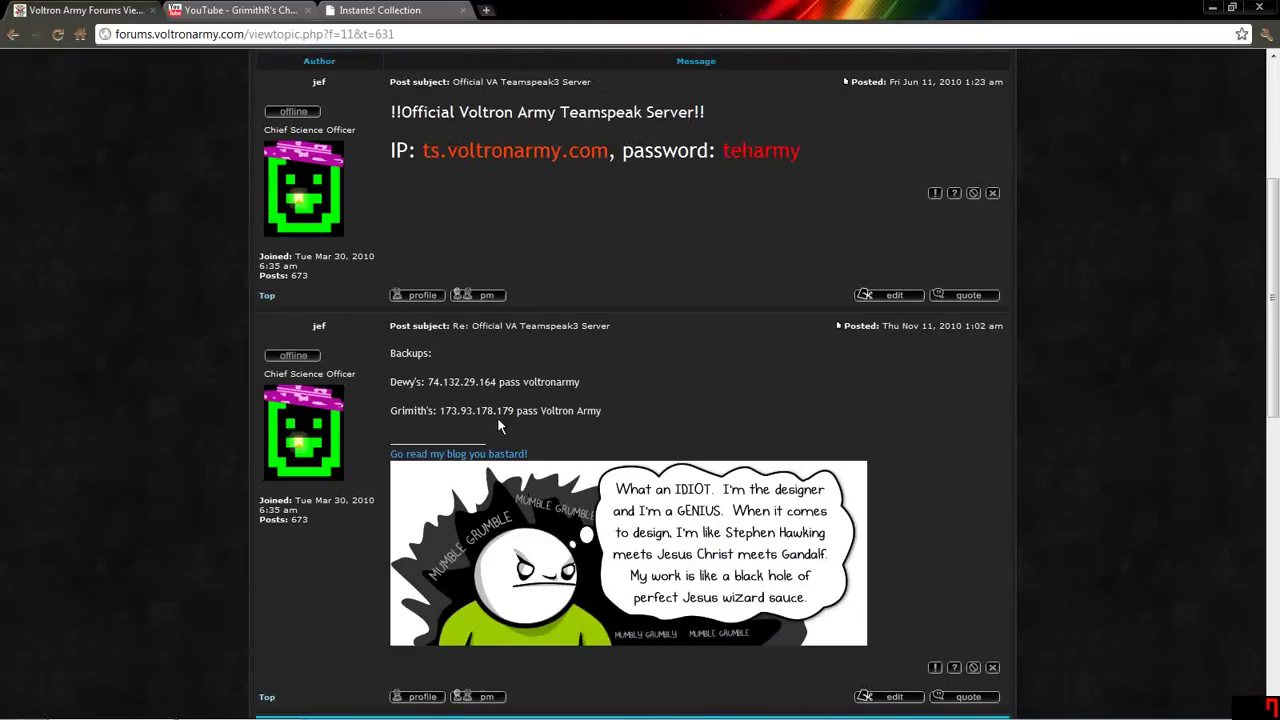
drag(602, 410, 390, 410)
click(390, 430)
scroll(600, 440, up, 4)
scroll(600, 440, up, 2)
scroll(596, 441, down, 2)
scroll(596, 441, down, 1)
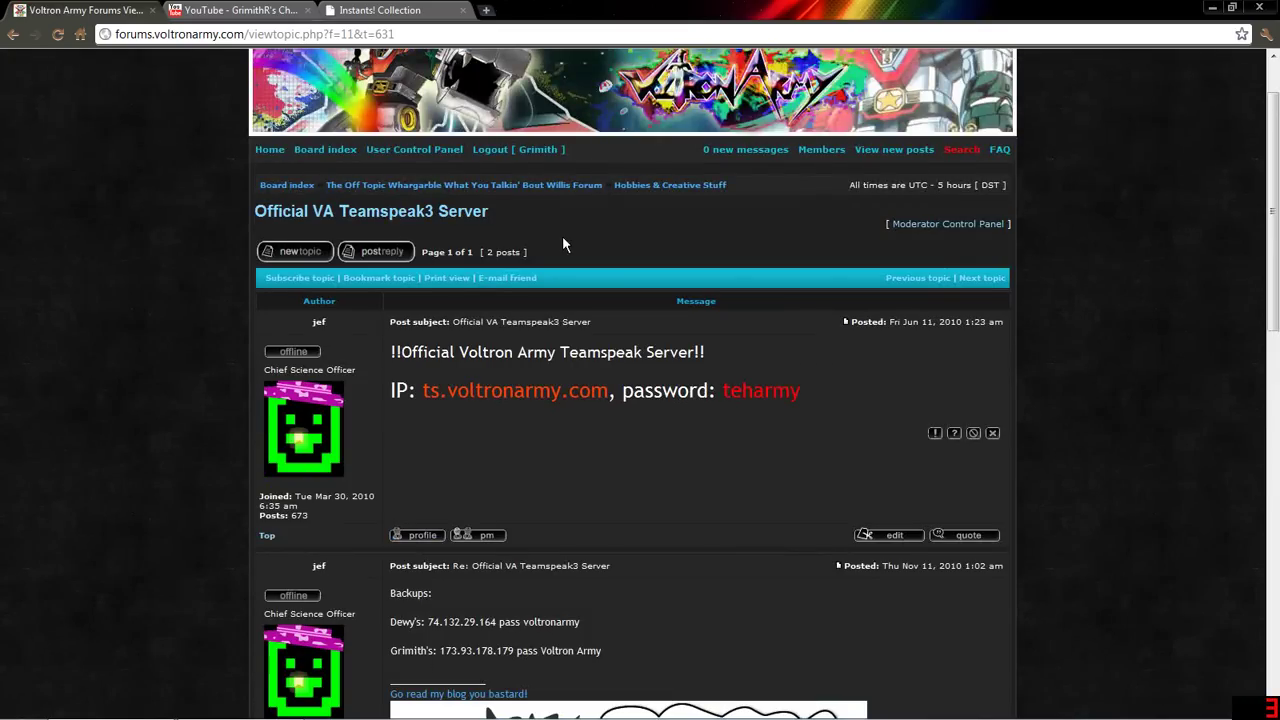
scroll(562, 243, down, 1)
scroll(598, 269, down, 1)
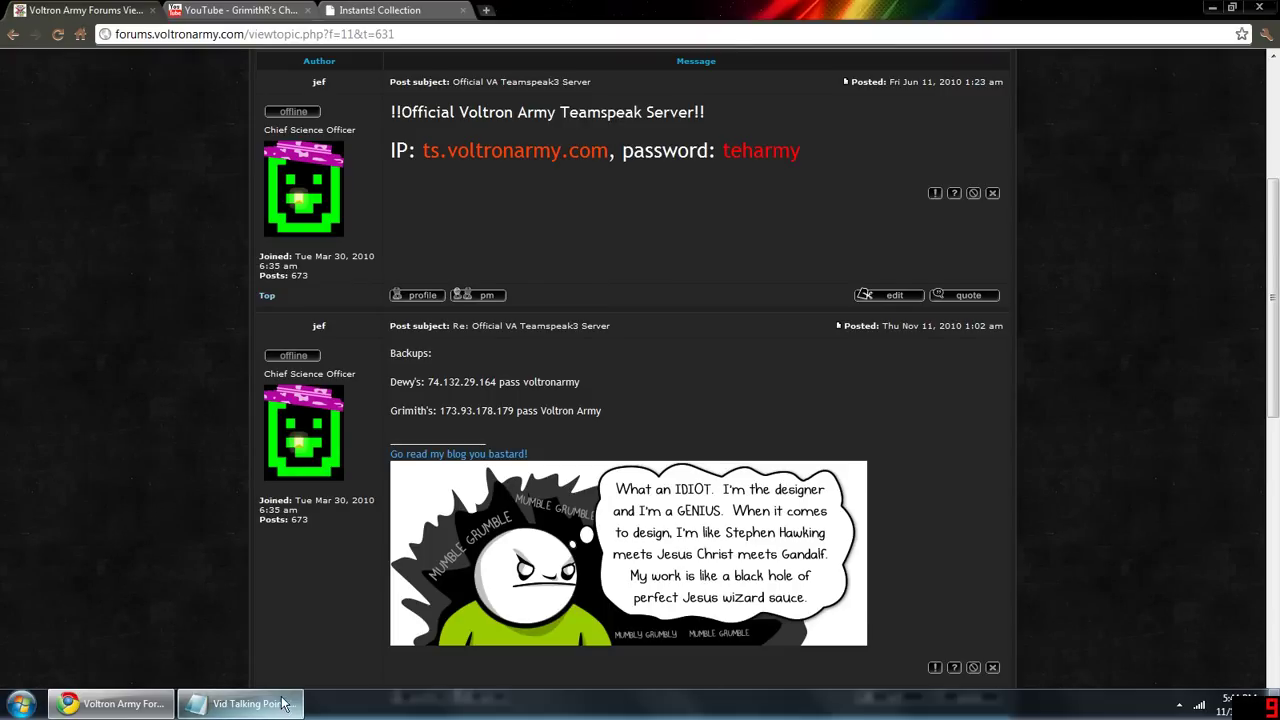
Bring up the Vid Talking Points notes, then switch to the Instants! Collection tab.
click(250, 703)
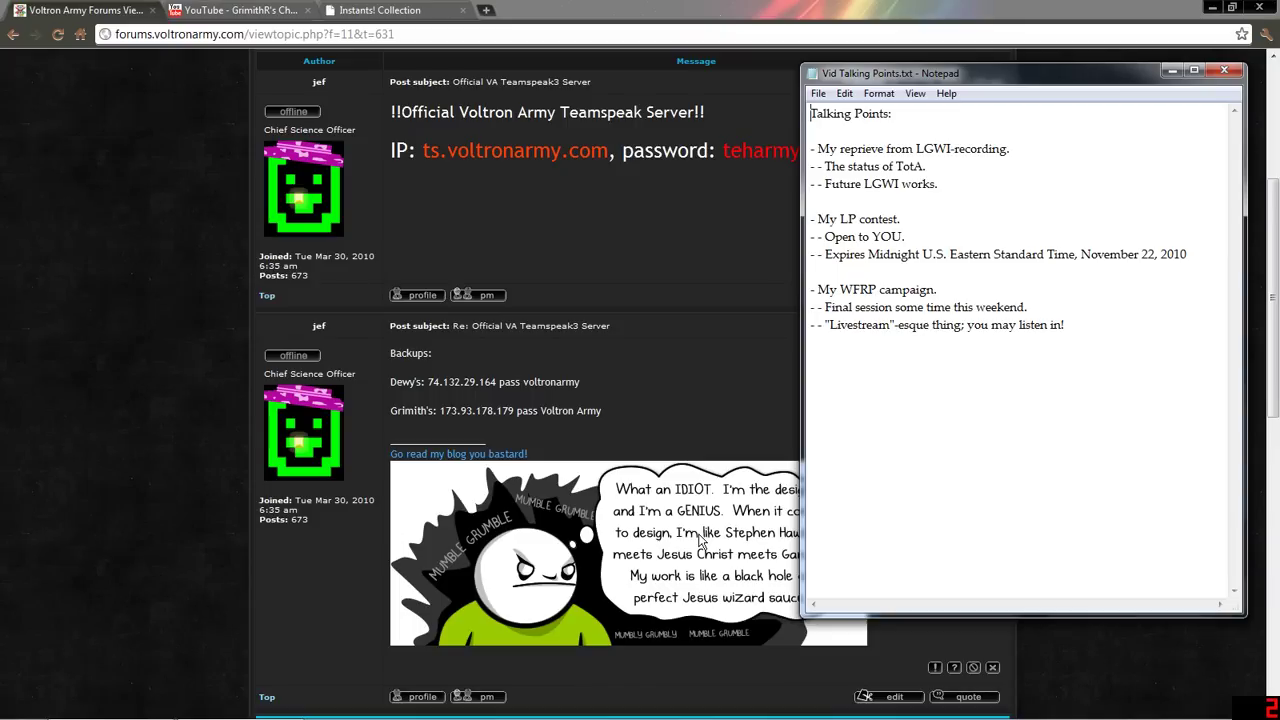
click(395, 10)
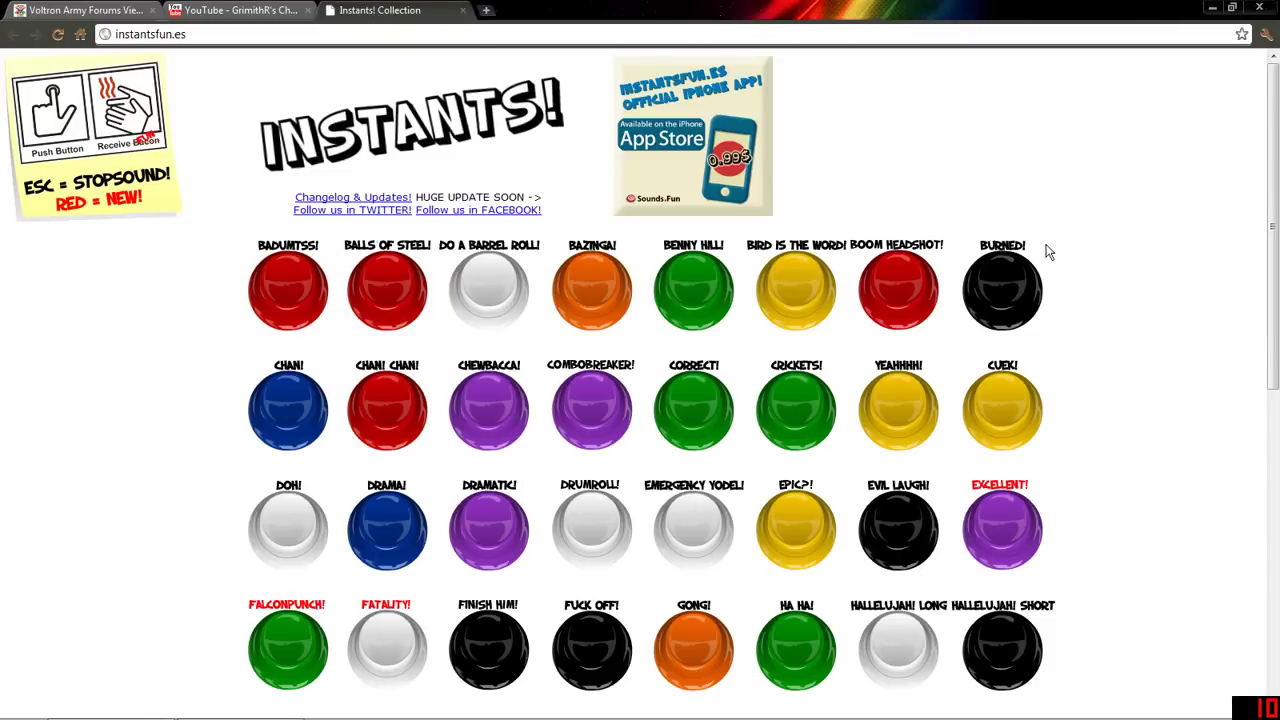
scroll(1163, 449, down, 1)
scroll(1163, 449, down, 1)
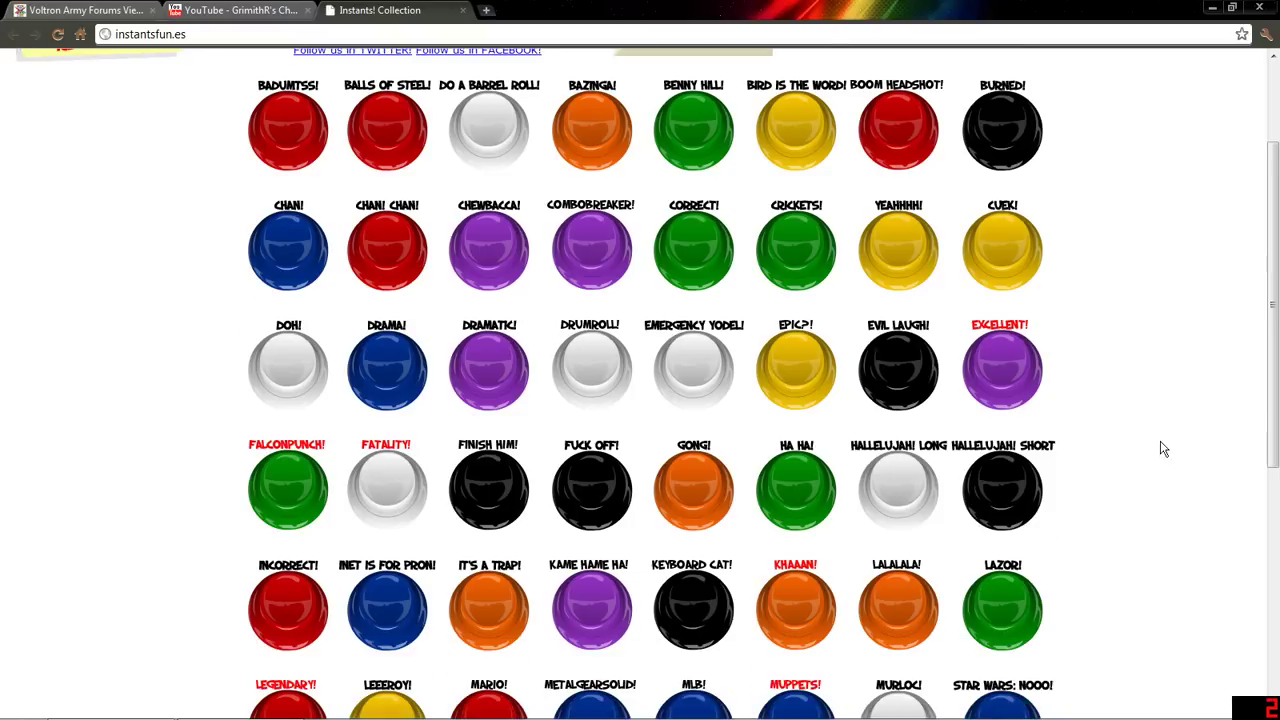
scroll(1163, 449, down, 1)
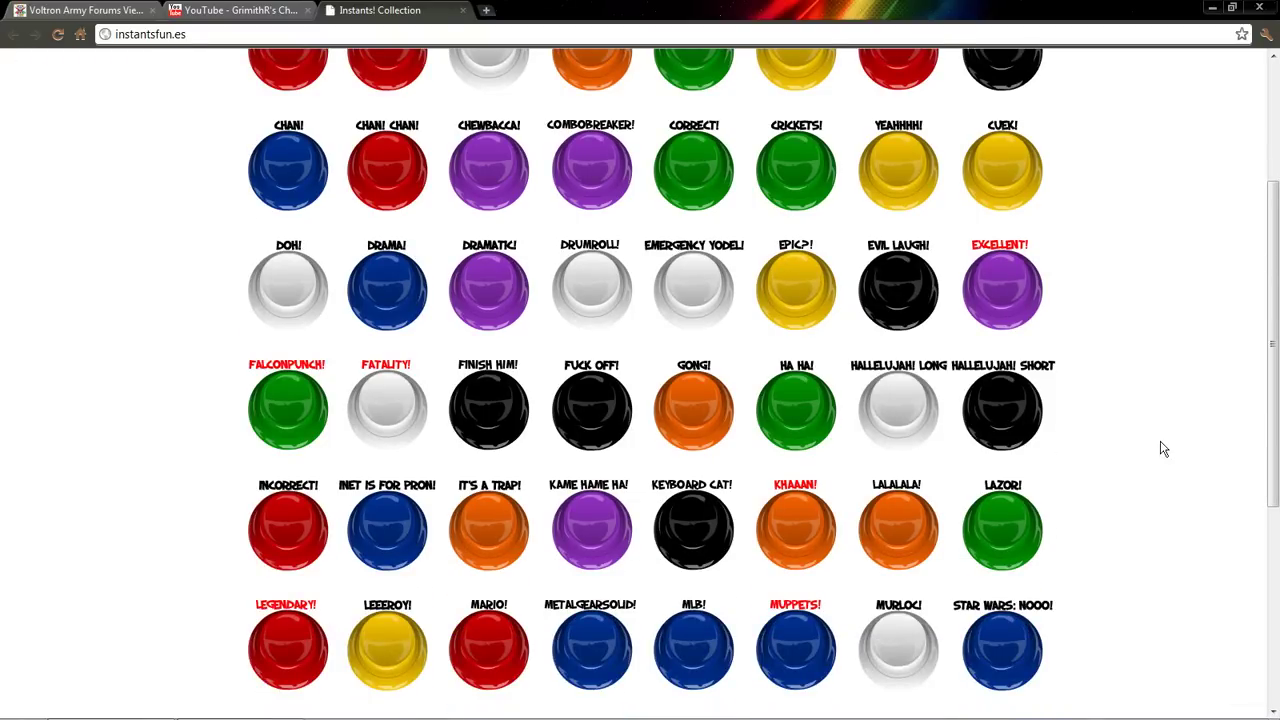
scroll(1163, 449, up, 1)
scroll(1122, 528, up, 1)
scroll(1100, 480, up, 1)
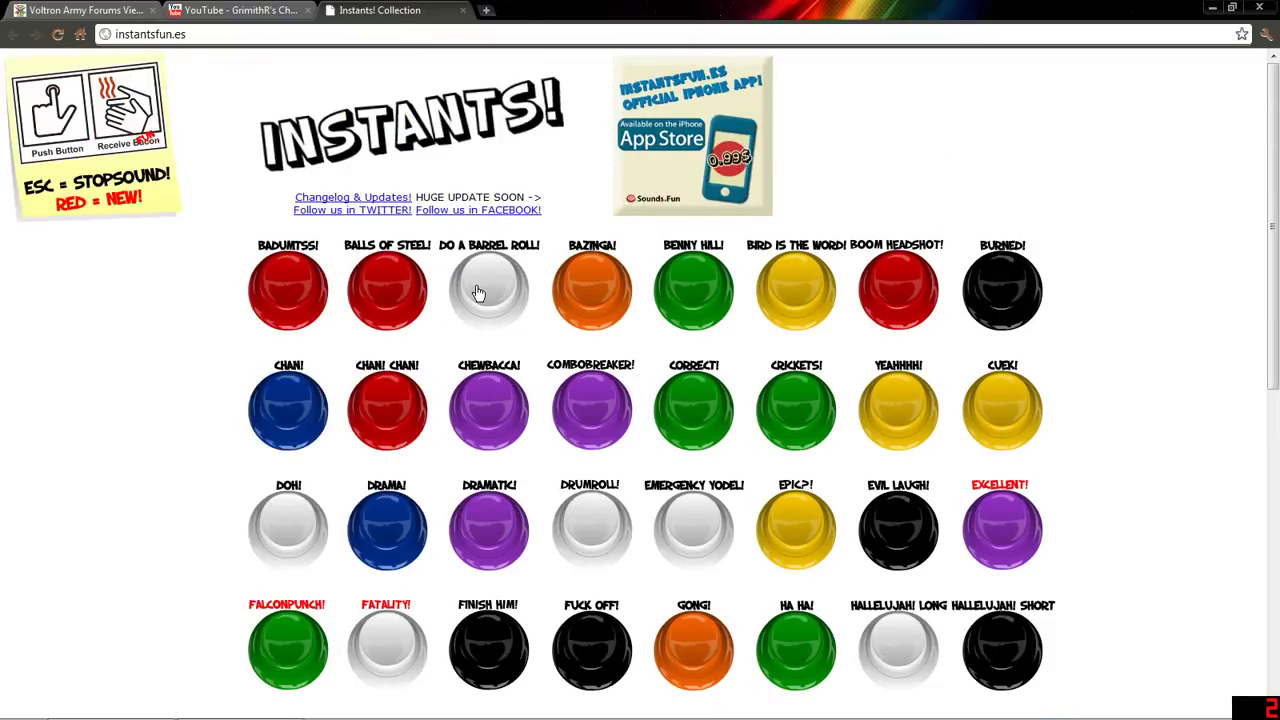
scroll(1164, 370, down, 4)
scroll(1164, 370, down, 2)
scroll(1164, 370, down, 3)
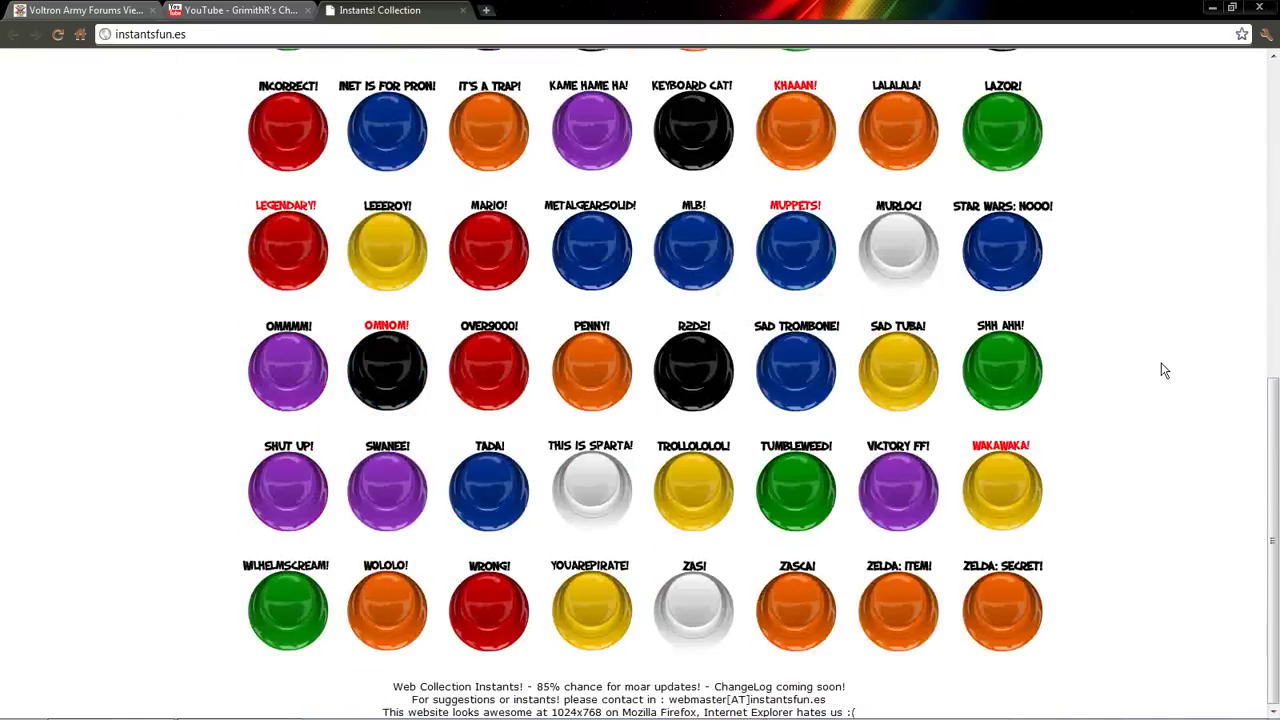
scroll(1164, 370, up, 1)
scroll(1159, 358, up, 1)
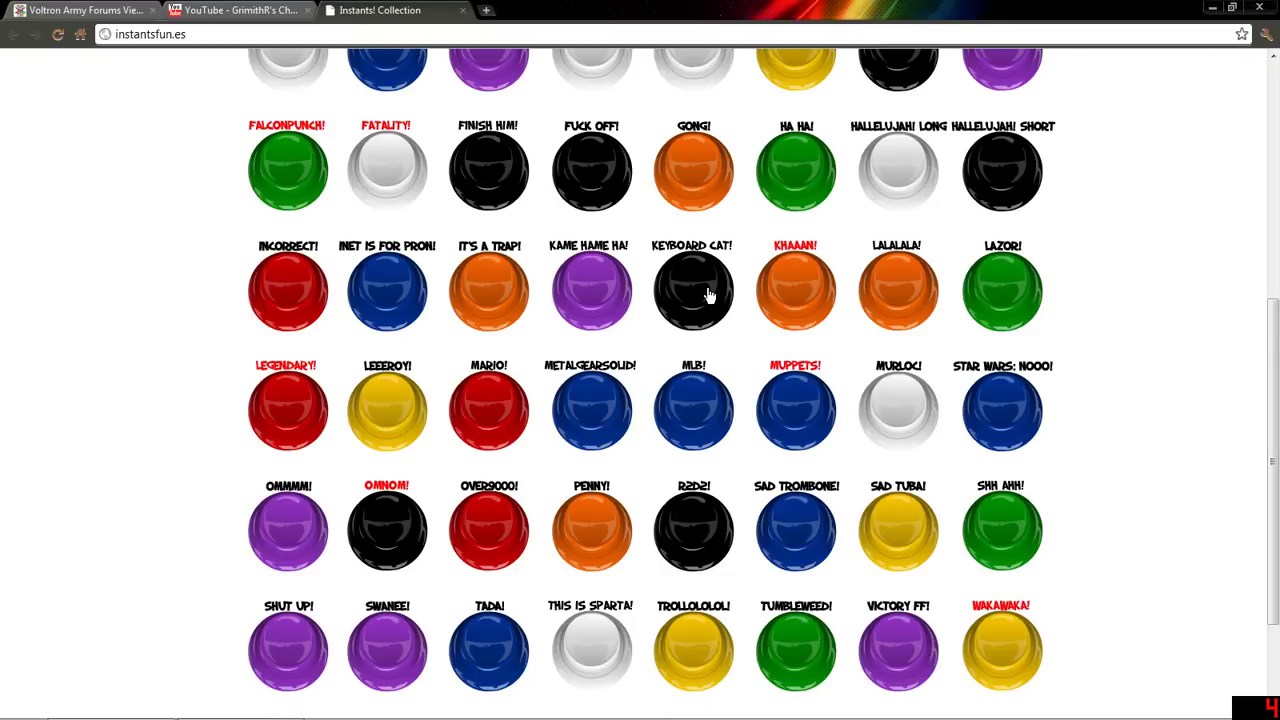
Return to the Voltron Army Forums tab after browsing the Instants! button grid.
click(70, 10)
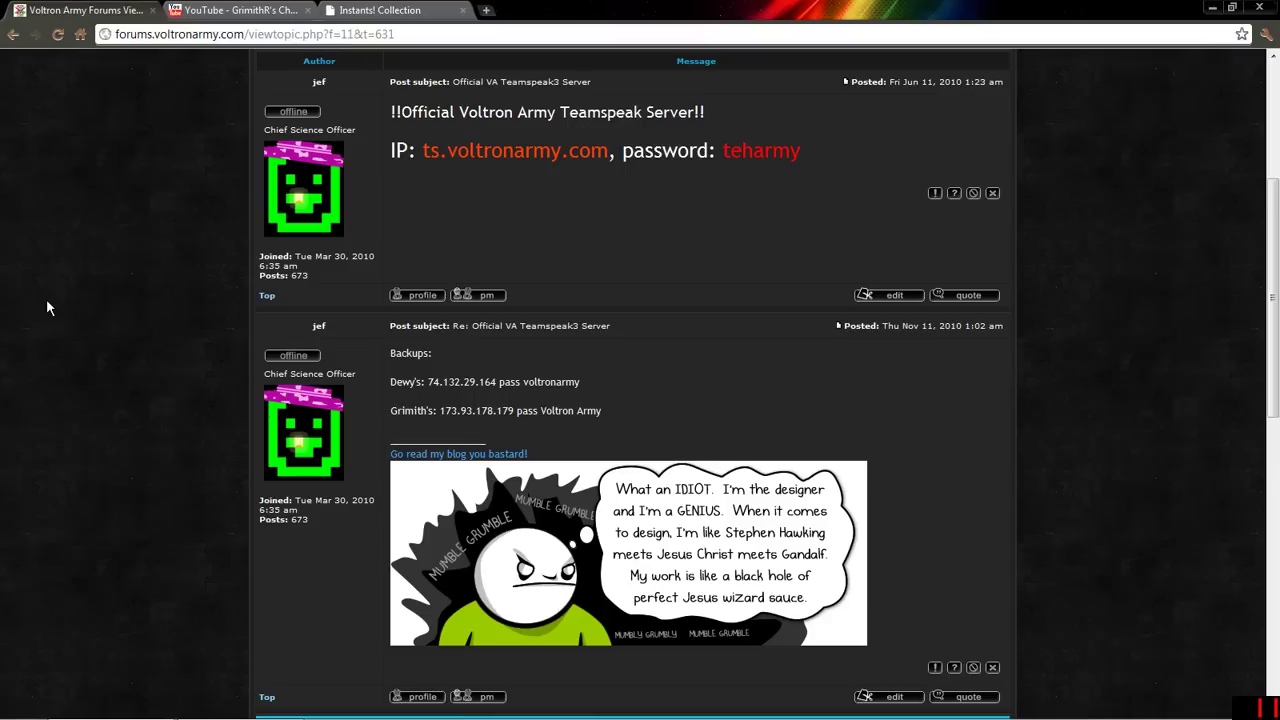
scroll(525, 418, up, 3)
scroll(525, 418, up, 3)
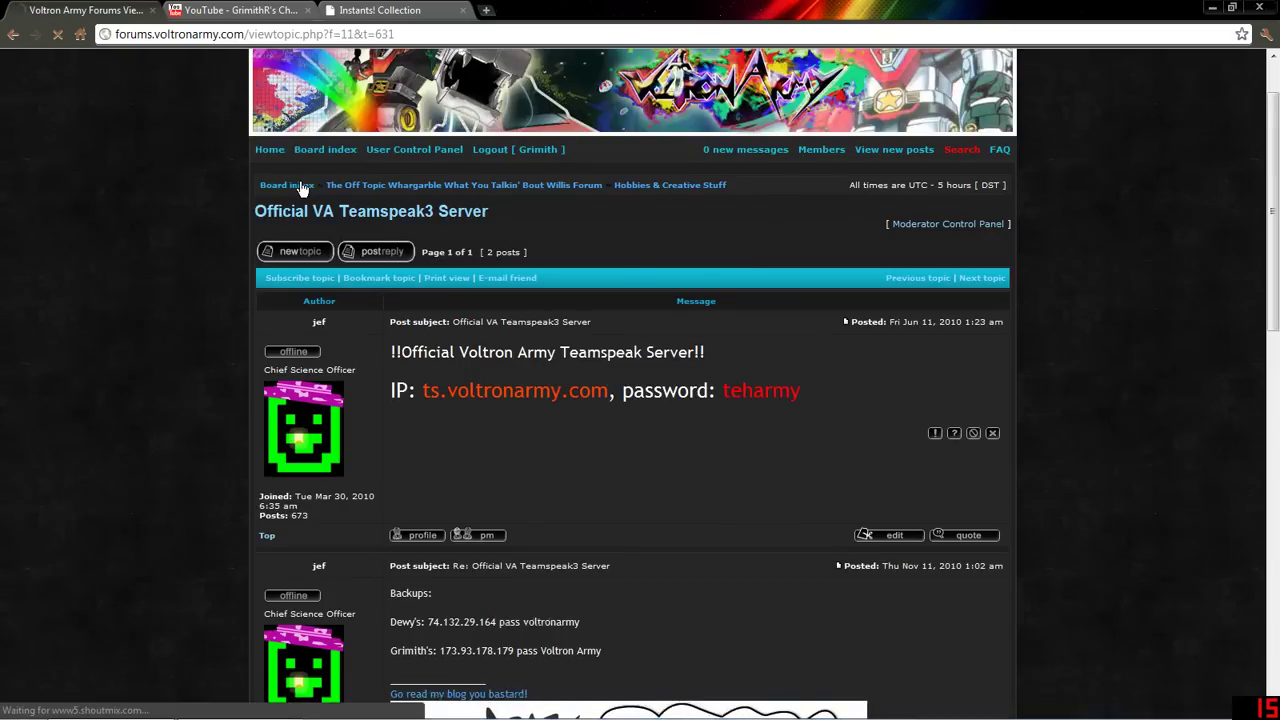
Visit the Voltron Army Board index, then switch to the YouTube channel tab.
click(290, 185)
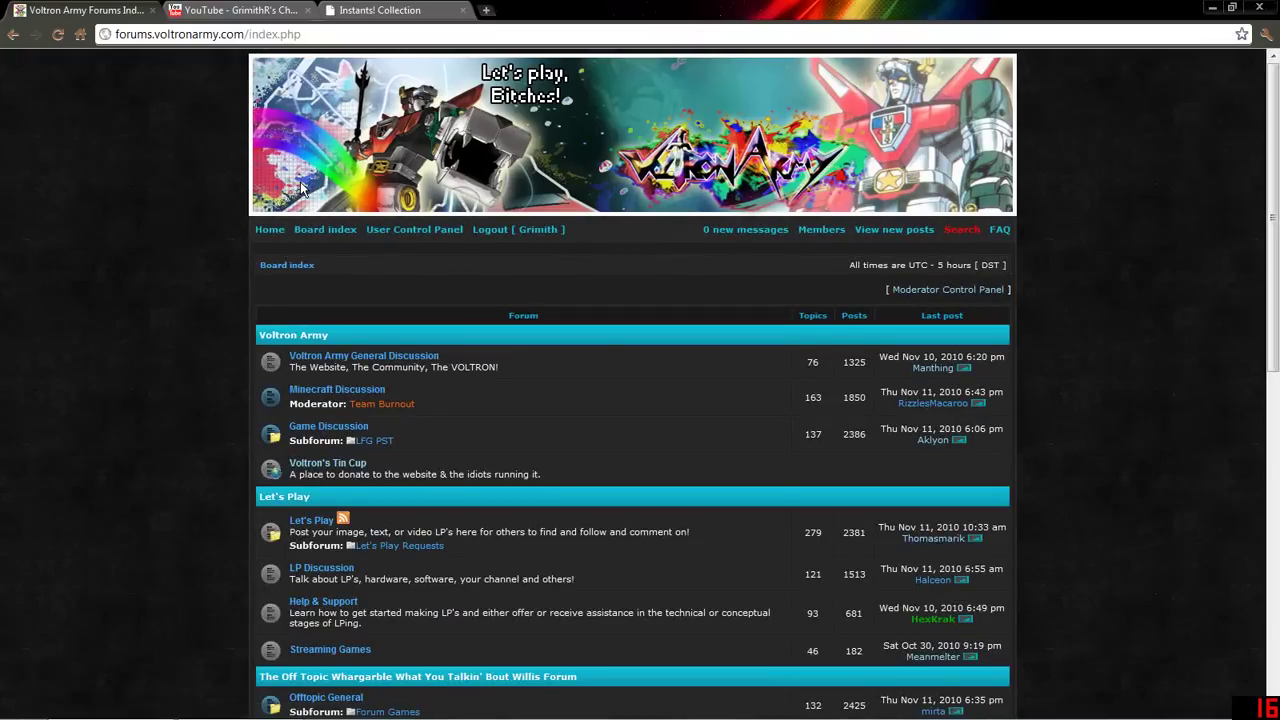
scroll(303, 188, down, 2)
scroll(347, 235, down, 2)
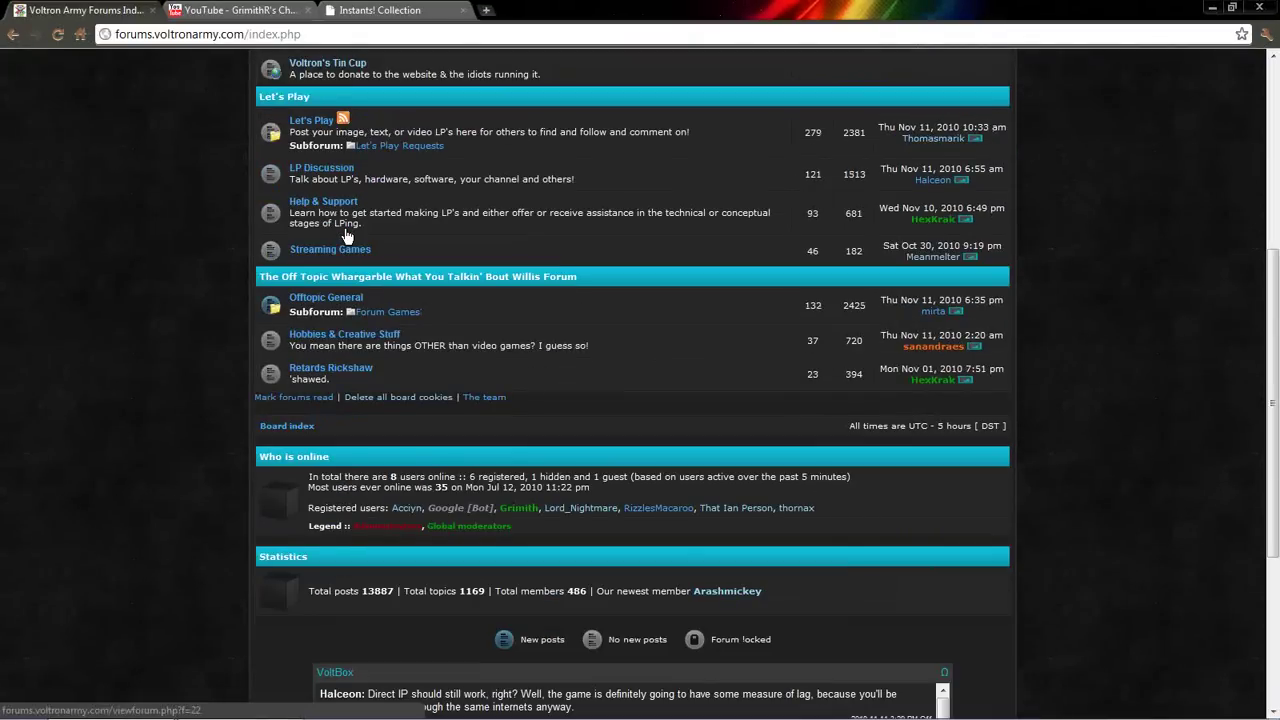
scroll(347, 233, down, 1)
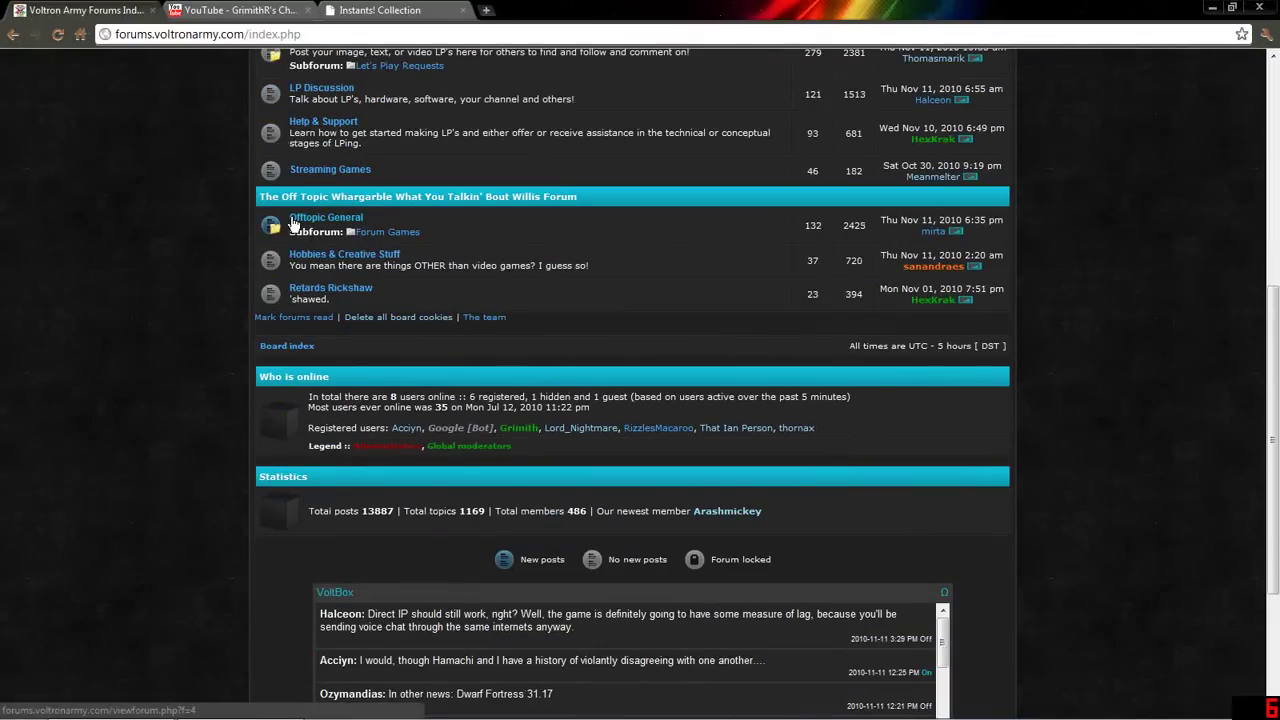
click(203, 10)
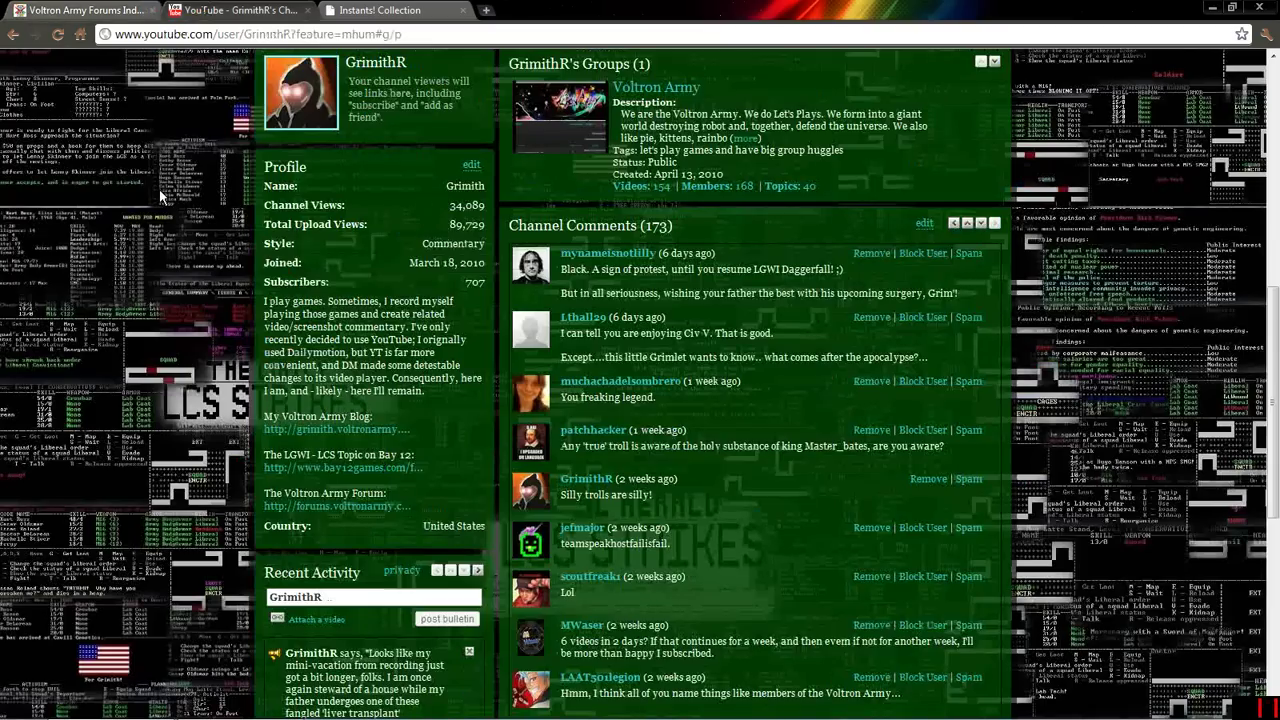
scroll(170, 295, up, 5)
scroll(170, 295, up, 3)
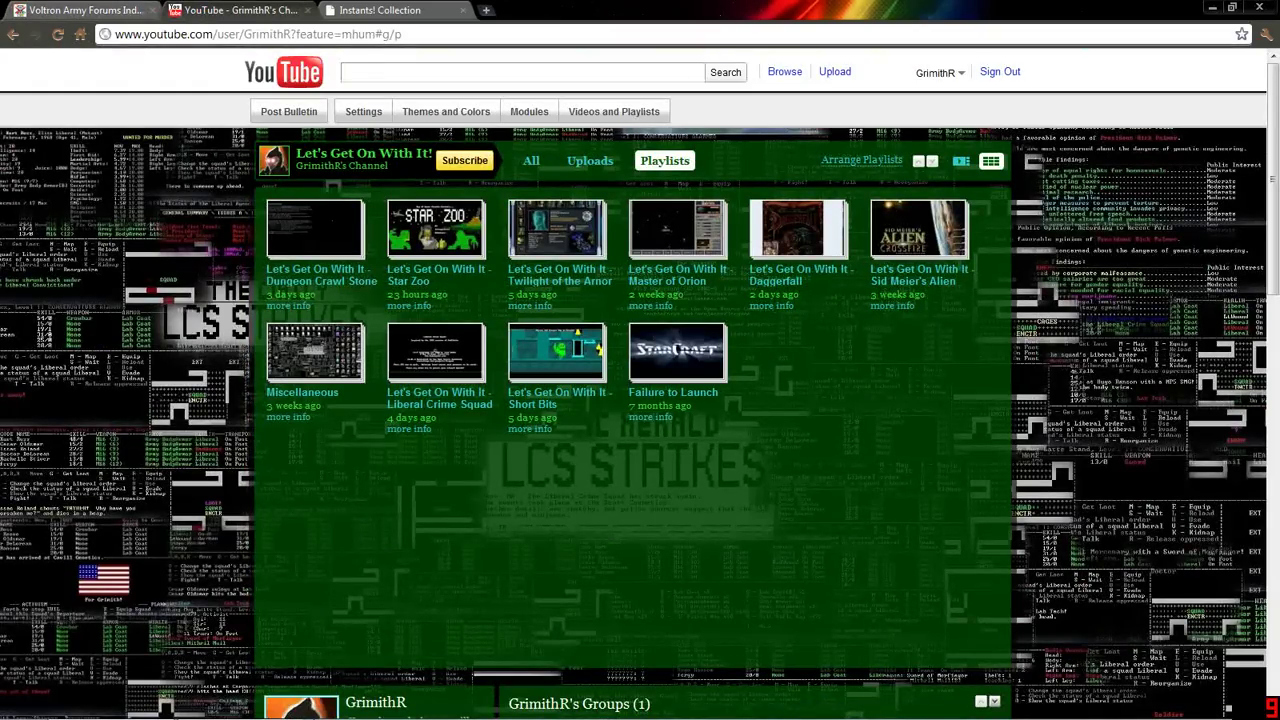
Restore the Vid Talking Points notes beside the channel's Let's Get On With It playlists.
click(289, 704)
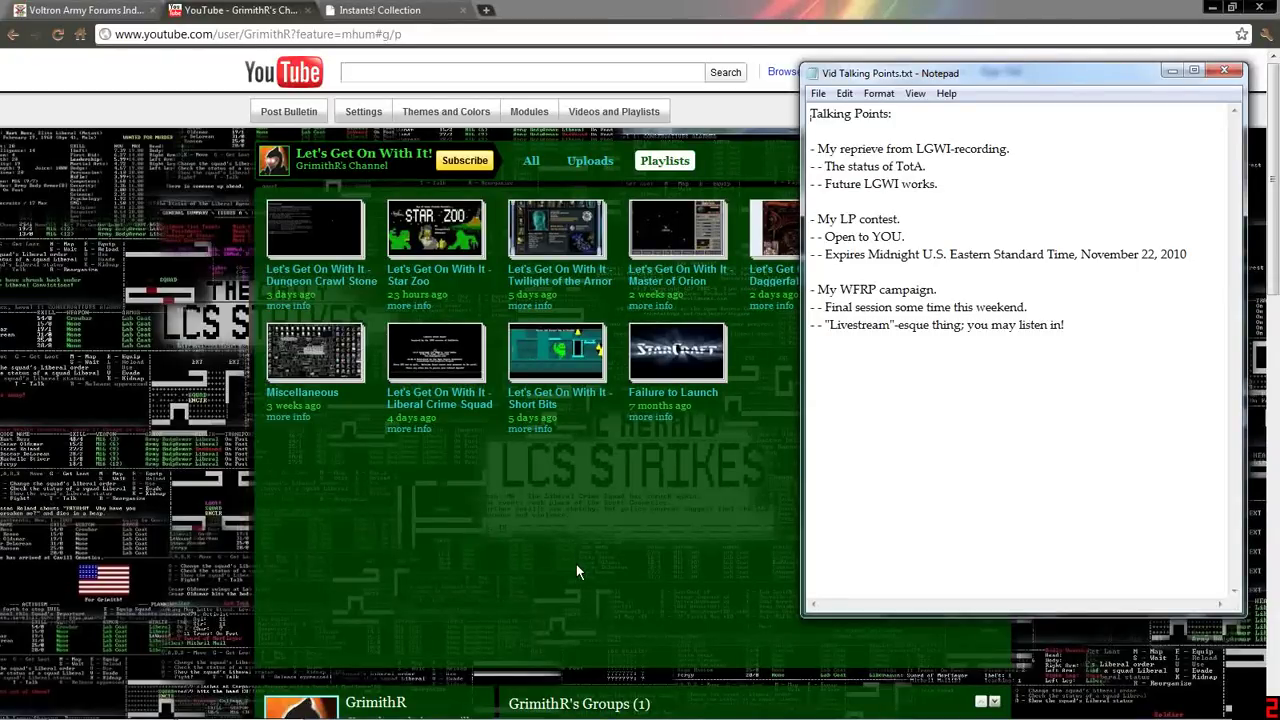
Hide Vid Talking Points with Alt+Tab to show the channel profile and comments.
key(alt+Tab)
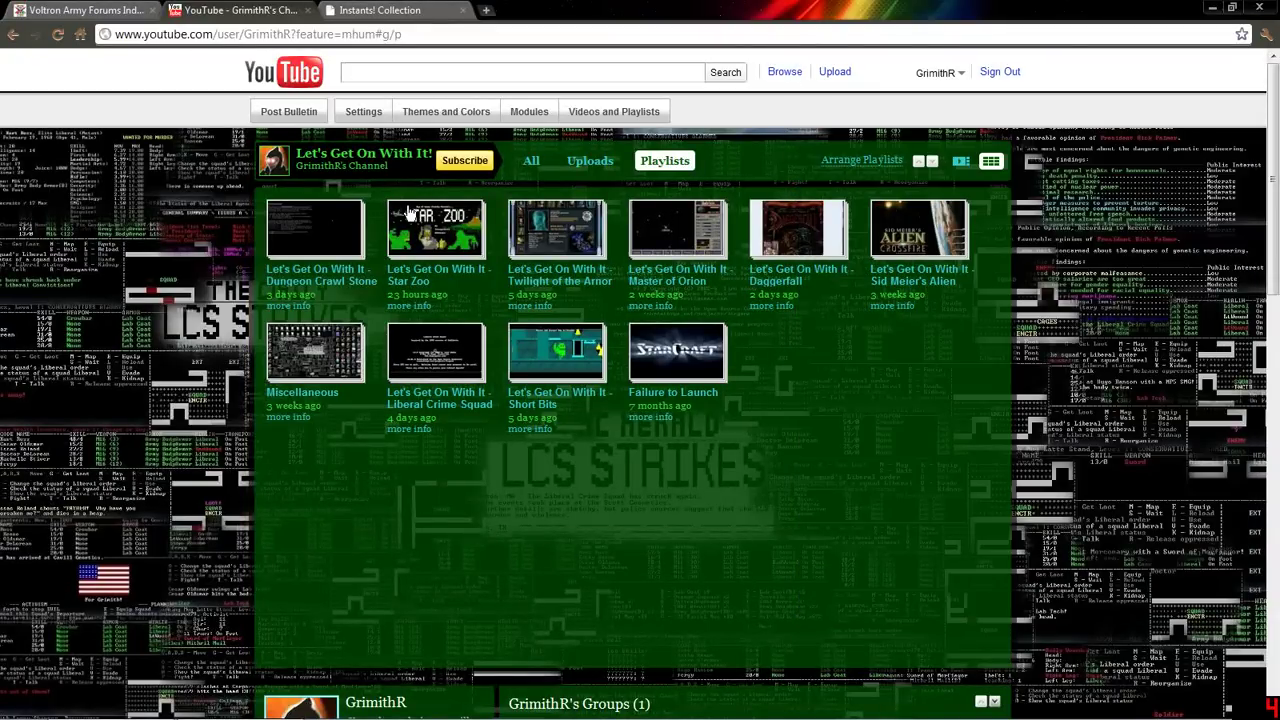
scroll(390, 210, down, 2)
scroll(400, 218, down, 2)
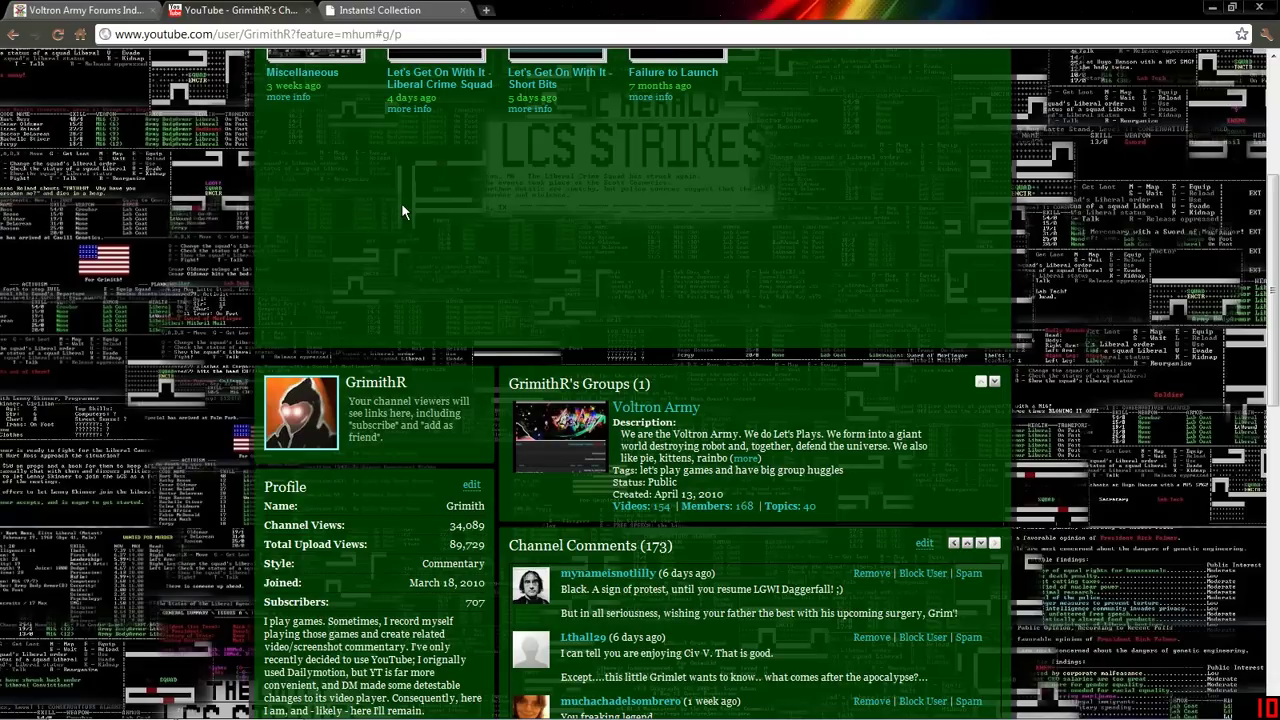
scroll(401, 202, up, 2)
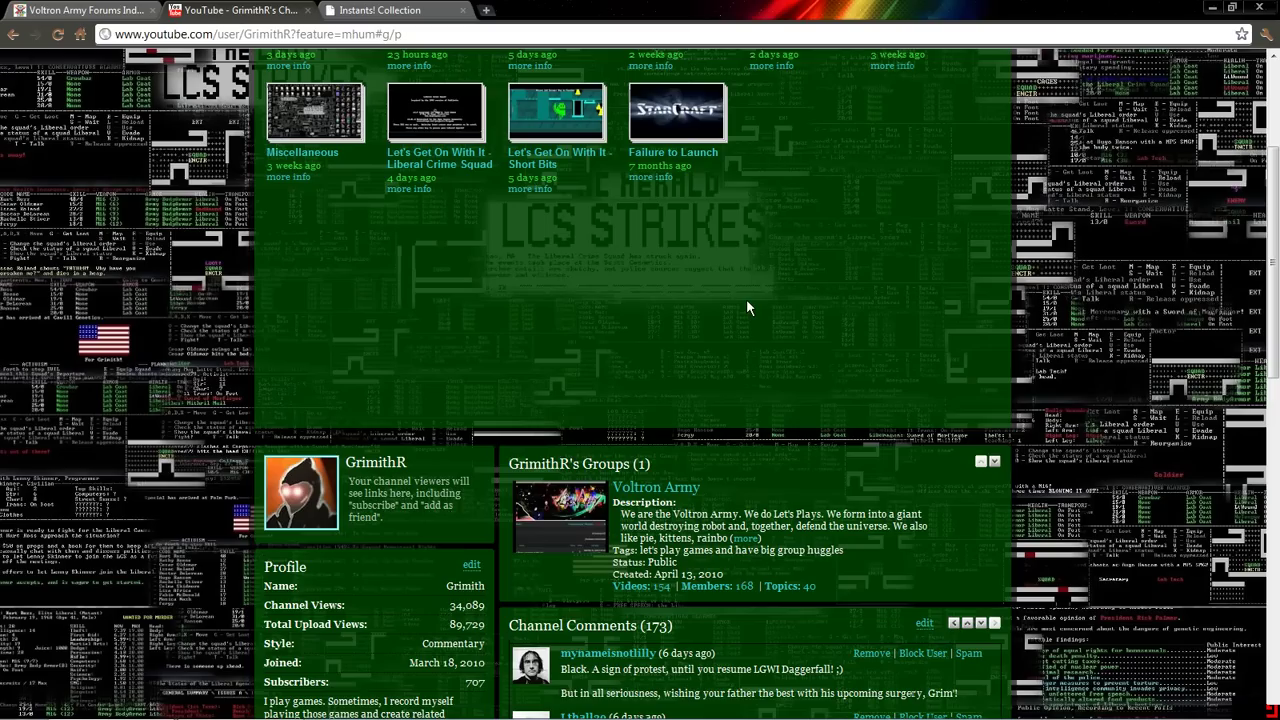
scroll(746, 299, up, 2)
scroll(764, 299, down, 3)
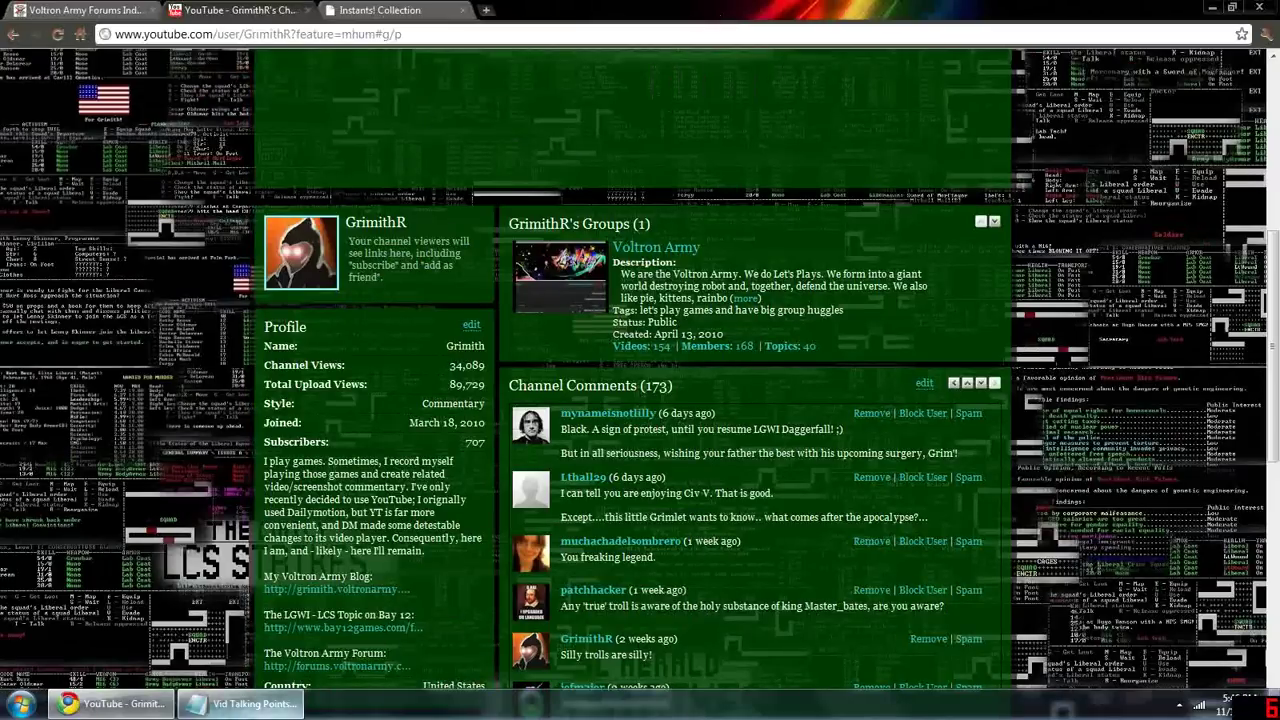
Reopen Vid Talking Points from the taskbar beside the YouTube profile and comments.
click(250, 703)
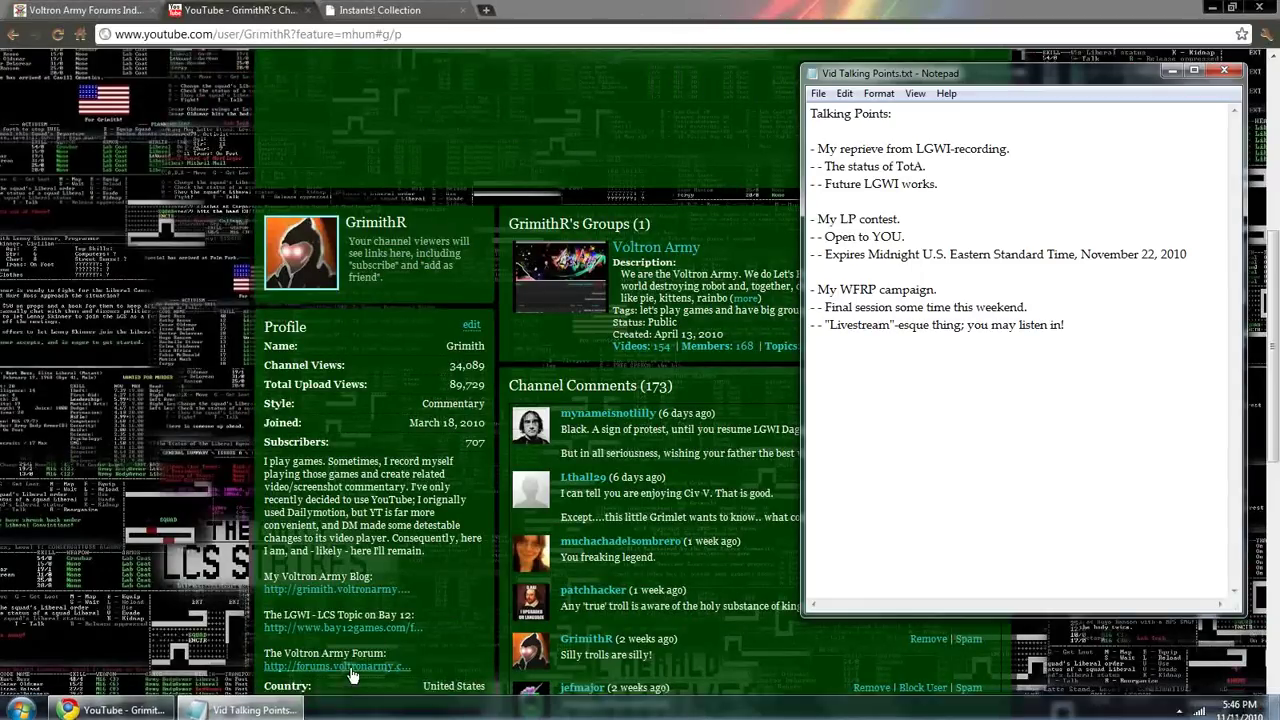